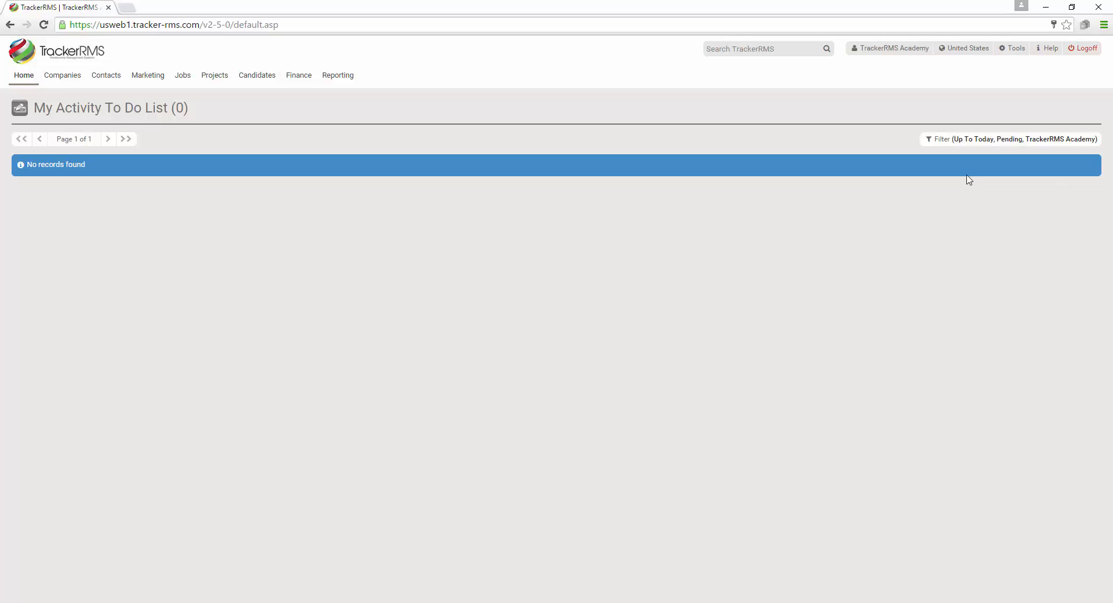
Open the placement records statuses in the candidate settings, viewing the candidate statuses on the way
{"action": "left_click", "coordinate": [1012, 52]}
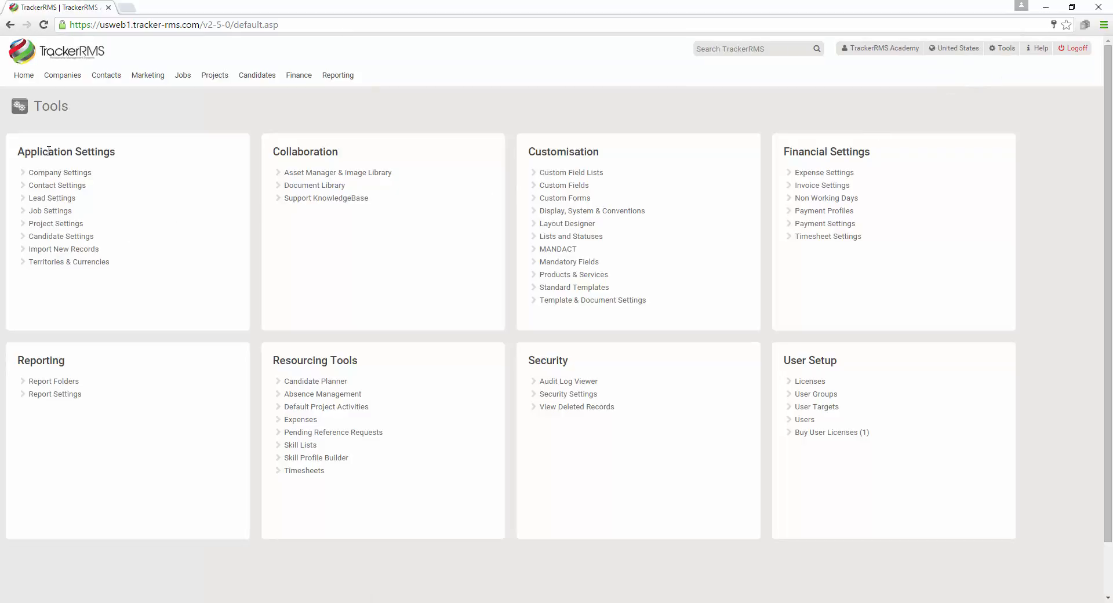
{"action": "left_click", "coordinate": [61, 239]}
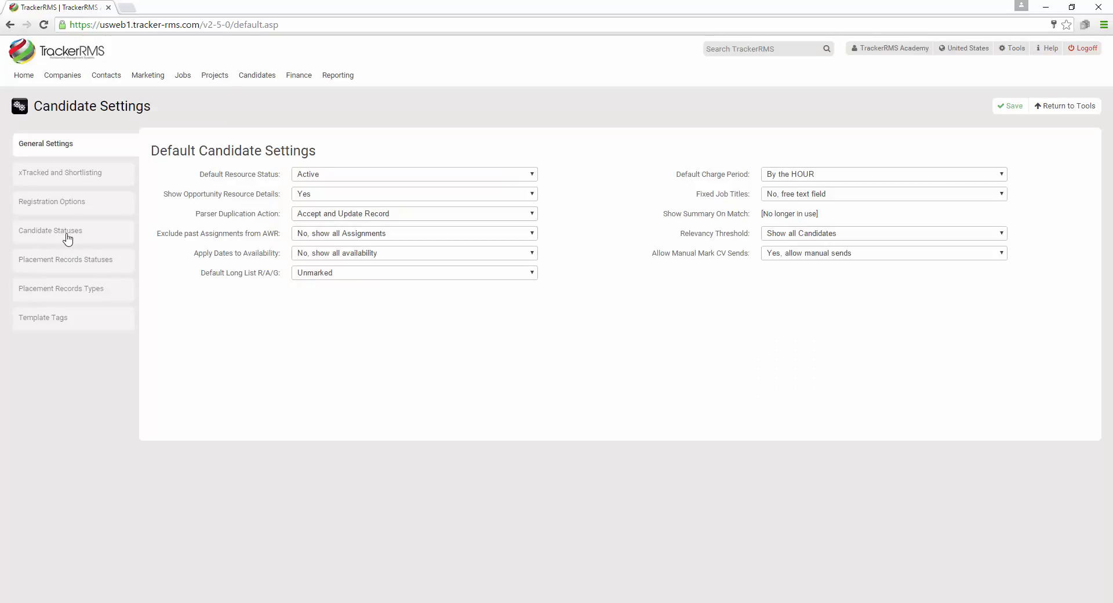
{"action": "left_click", "coordinate": [68, 238]}
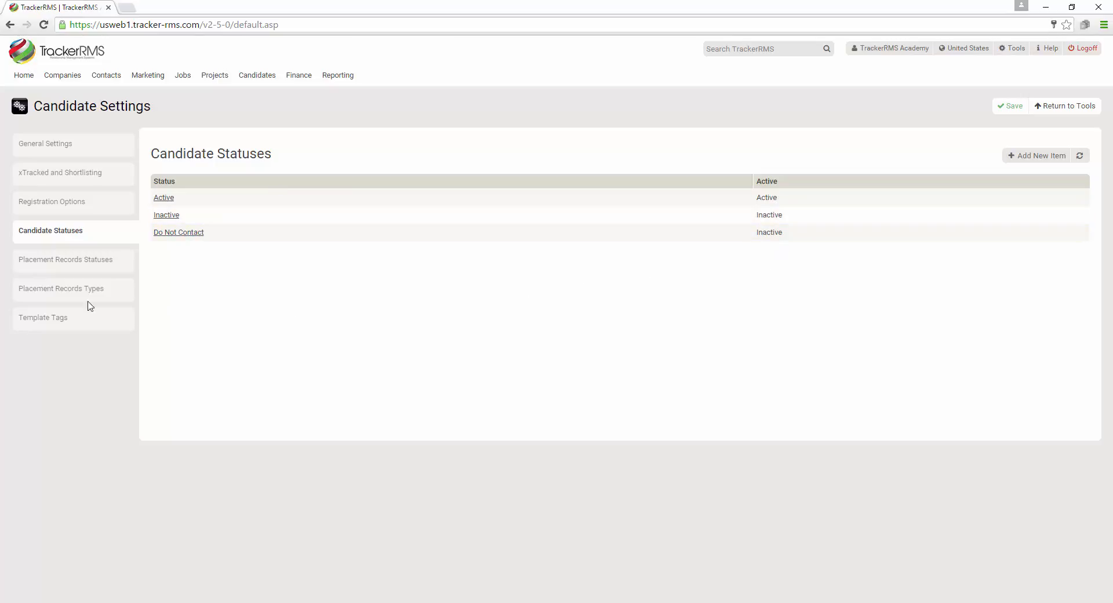
{"action": "left_click", "coordinate": [53, 268]}
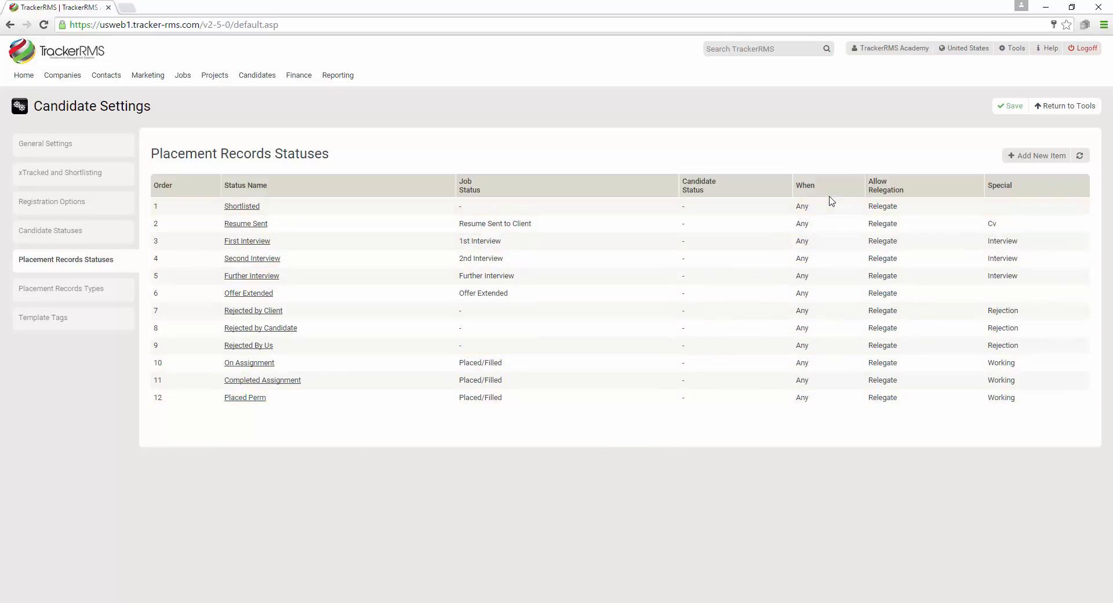
Make the Placed Perm placement status set candidates to Inactive at any time and freeze once status is reached, and save it
{"action": "left_click", "coordinate": [246, 398]}
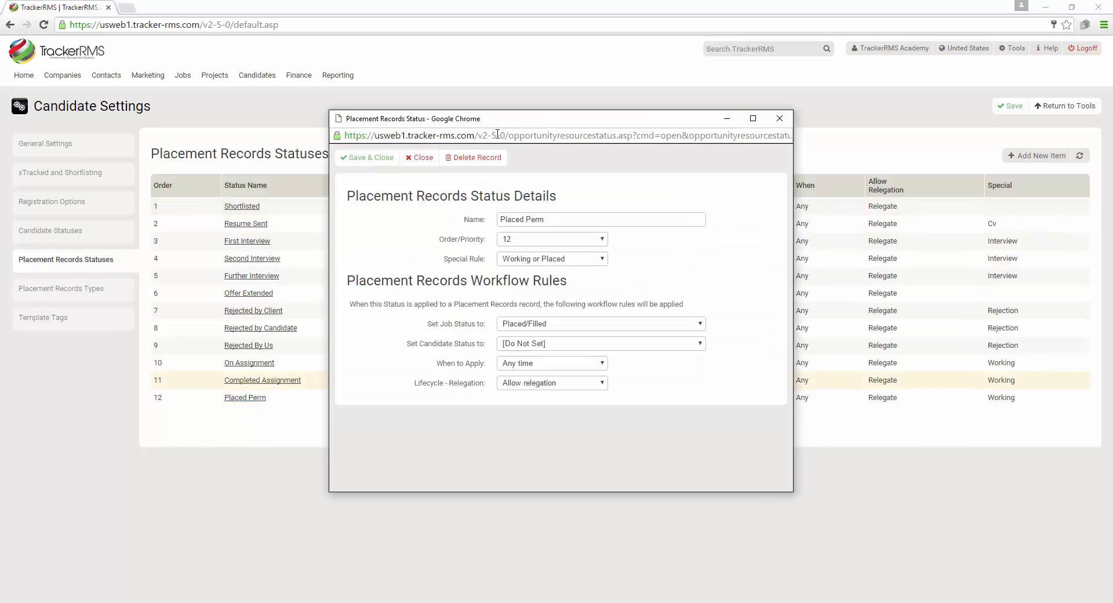
{"action": "left_click_drag", "start_coordinate": [502, 123], "coordinate": [316, 121]}
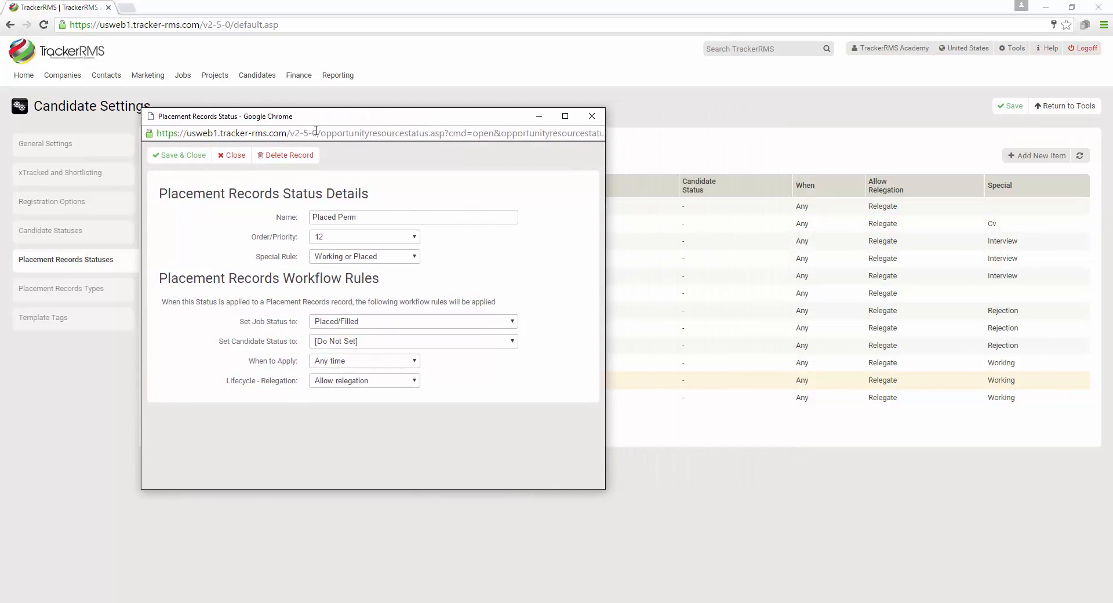
{"action": "left_click", "coordinate": [423, 342]}
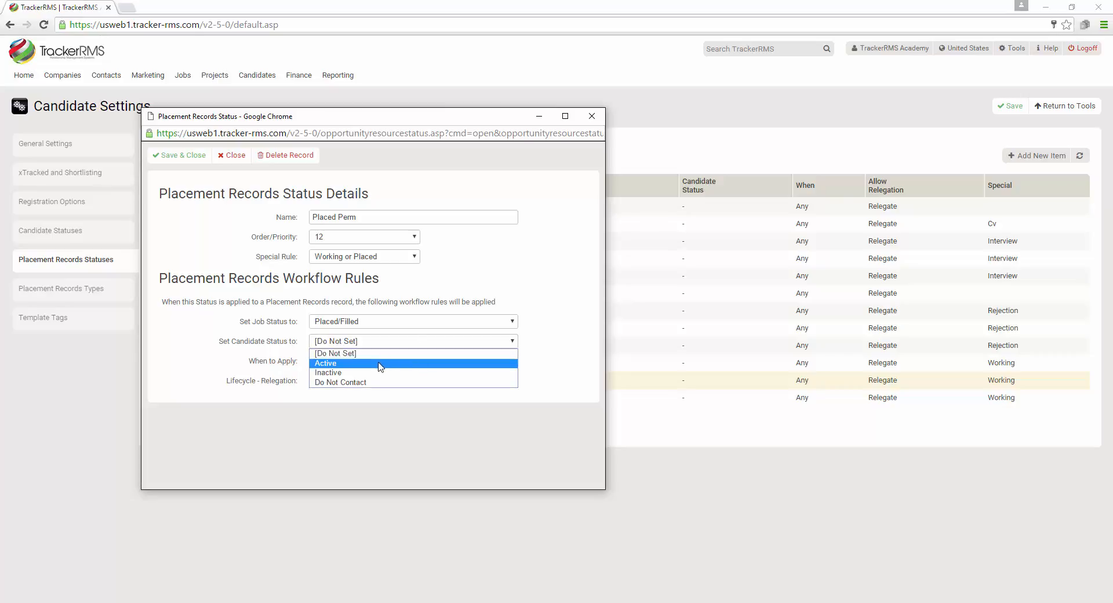
{"action": "left_click", "coordinate": [347, 373]}
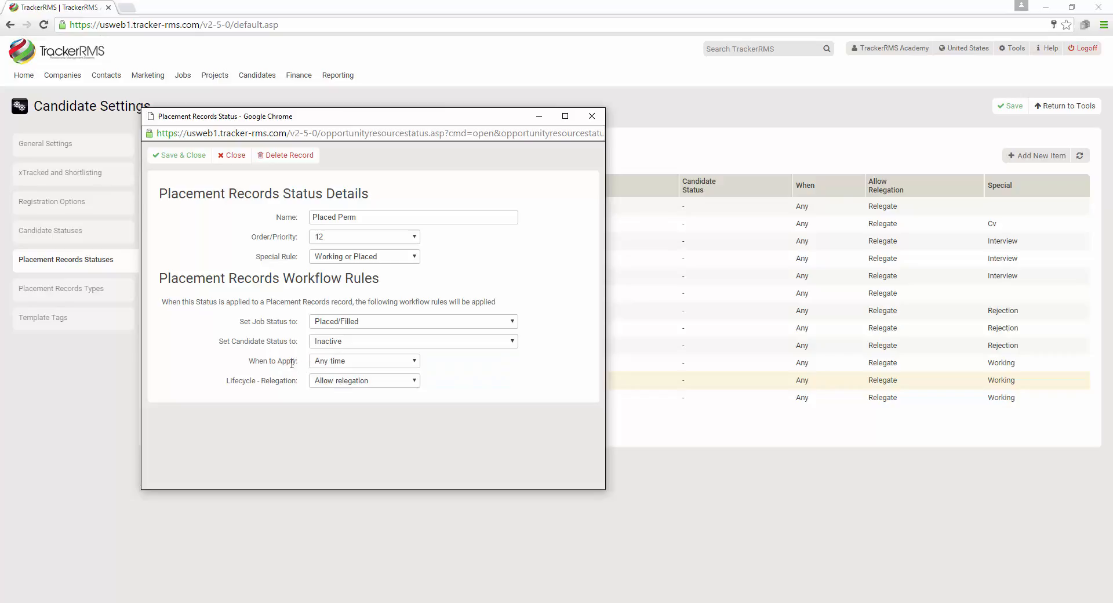
{"action": "left_click", "coordinate": [367, 361]}
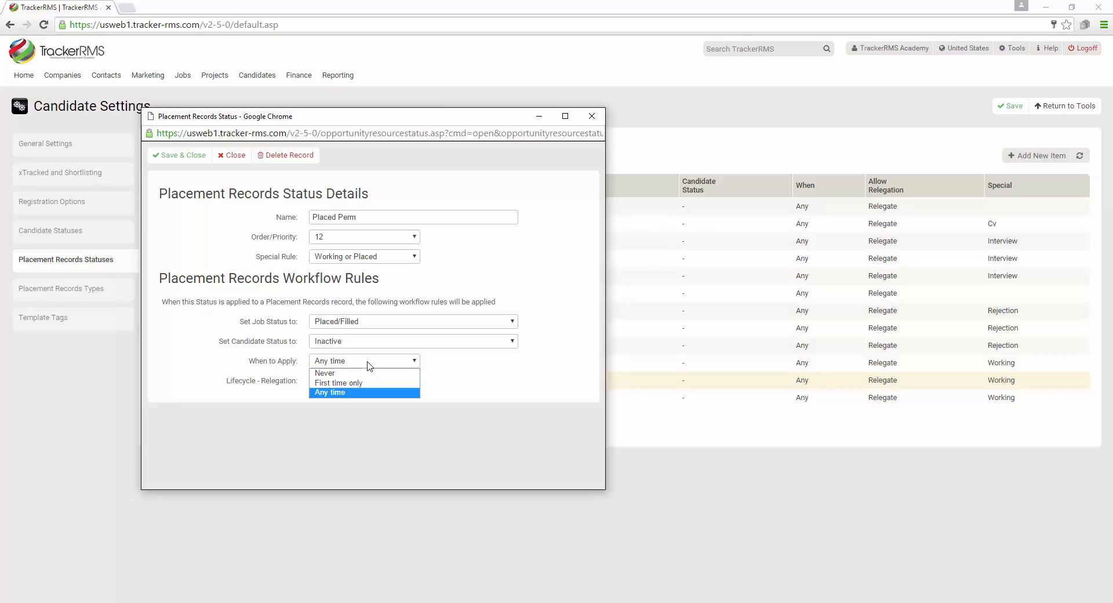
{"action": "left_click", "coordinate": [361, 392]}
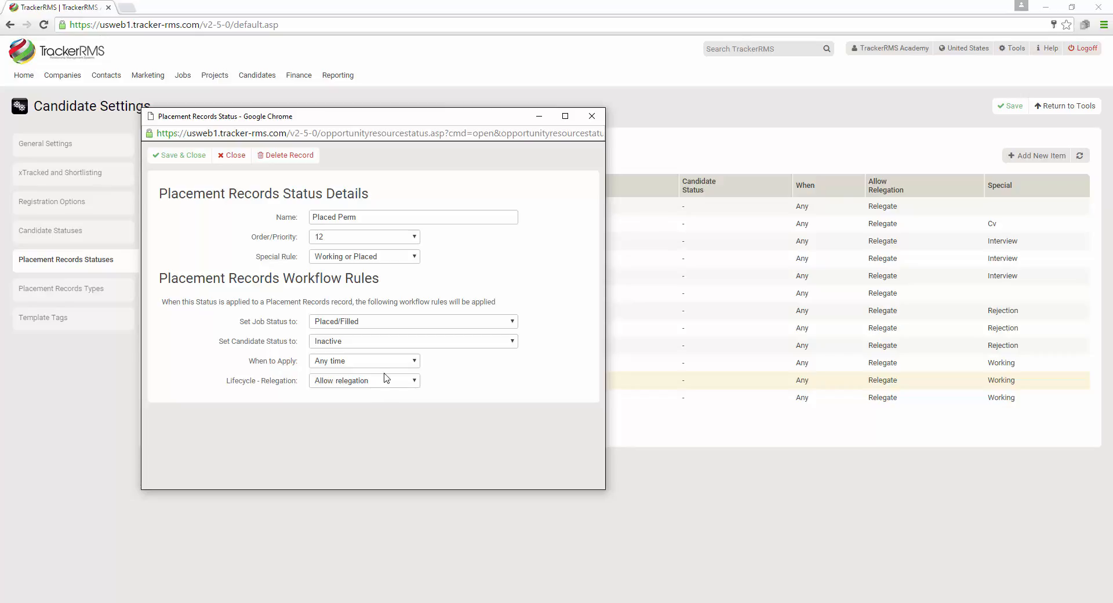
{"action": "left_click", "coordinate": [385, 380]}
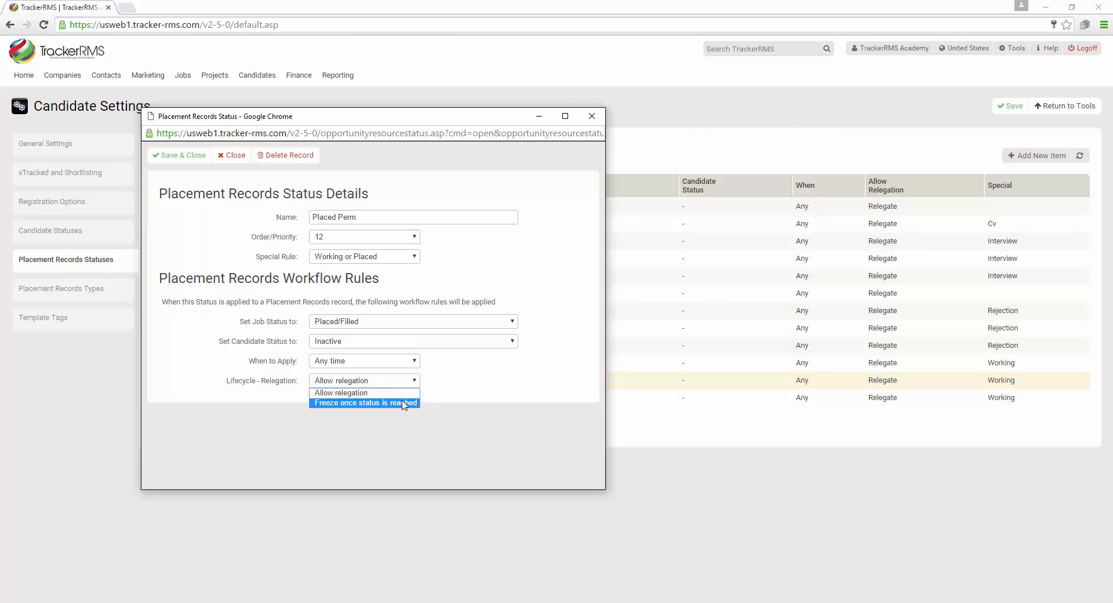
{"action": "left_click", "coordinate": [404, 403]}
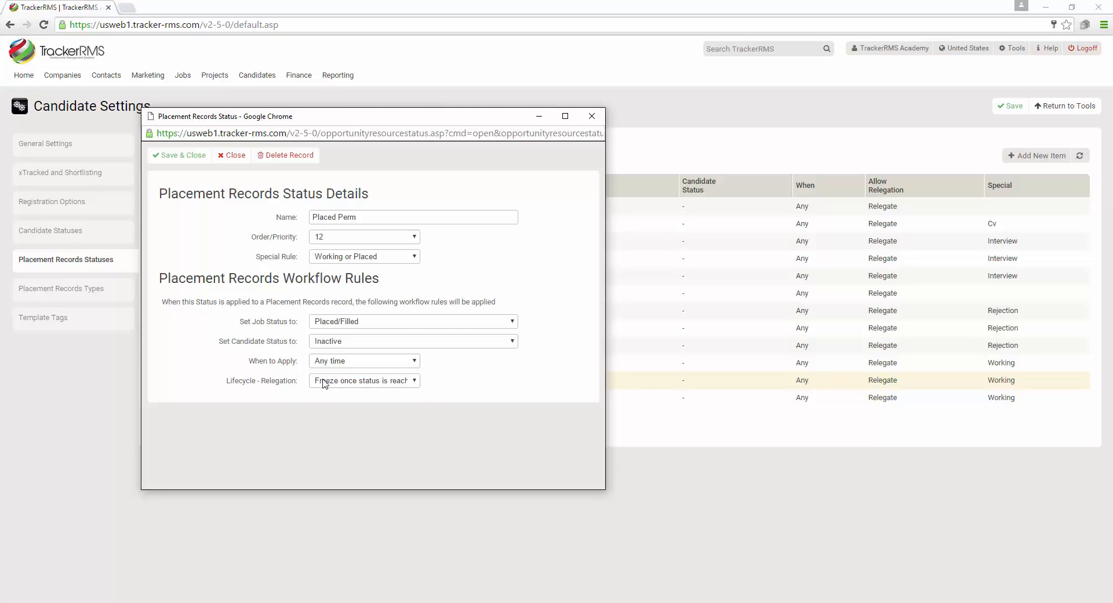
{"action": "left_click", "coordinate": [189, 158]}
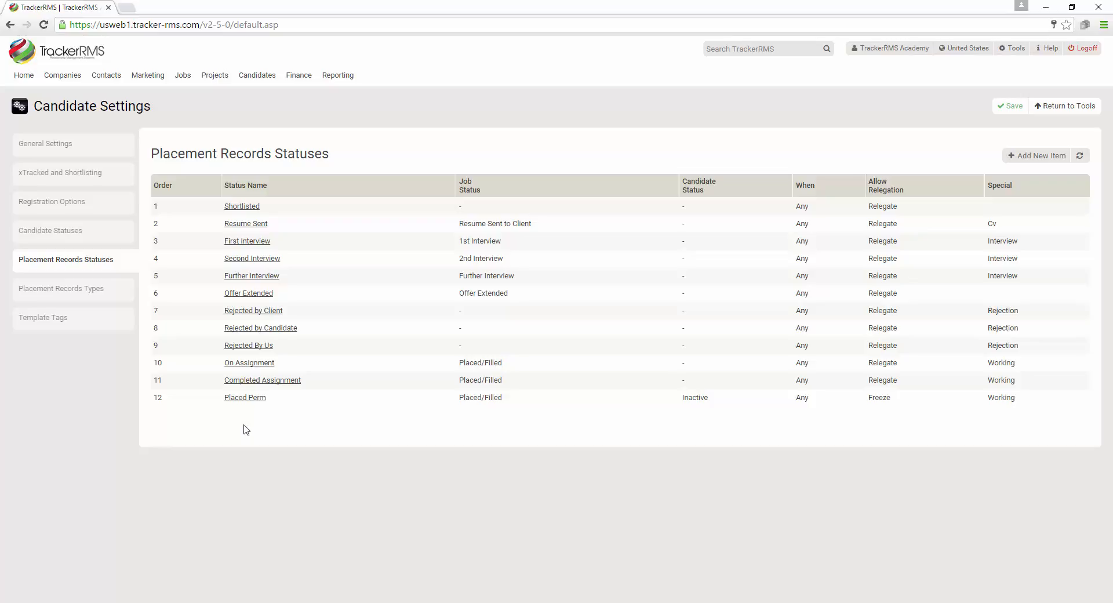
Add a placement records status named Rejected Offer with order 10, its workflow rules applied any time and relegation allowed
{"action": "left_click", "coordinate": [1034, 156]}
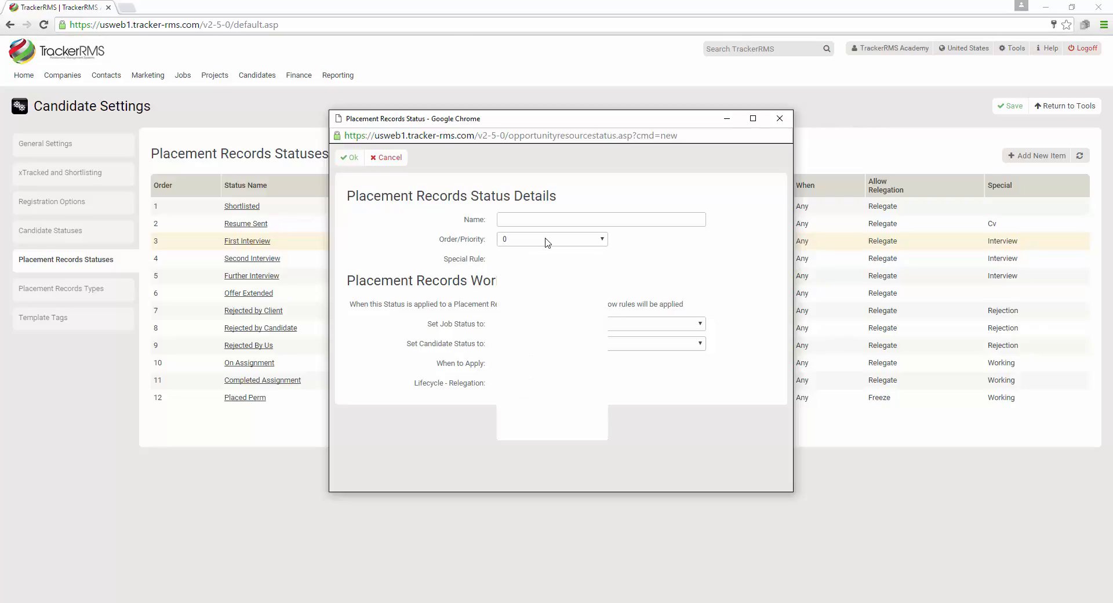
{"action": "left_click", "coordinate": [539, 240]}
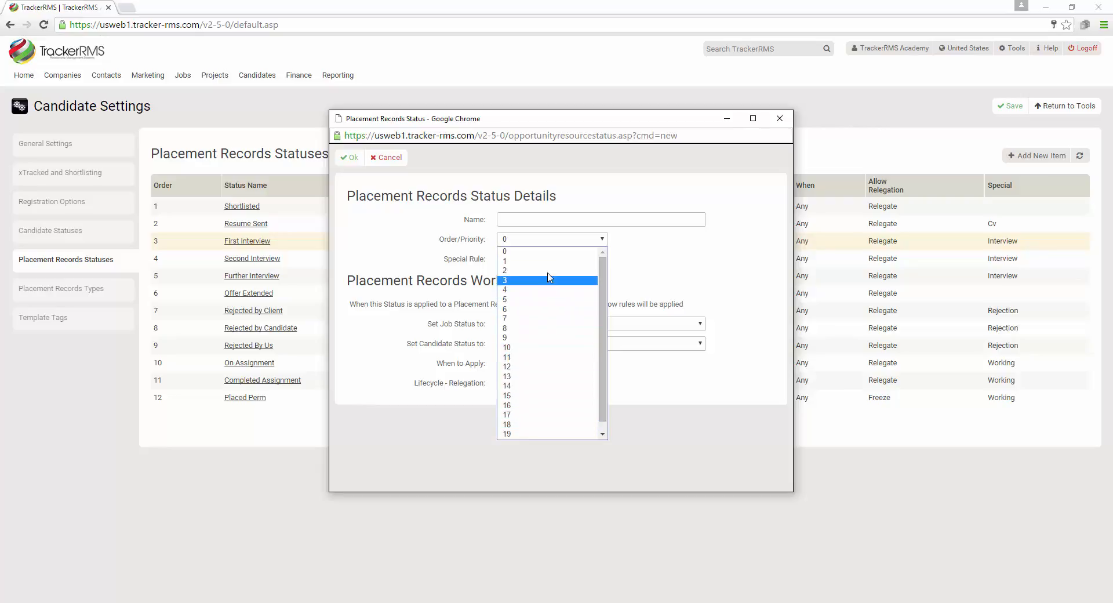
{"action": "left_click", "coordinate": [545, 251]}
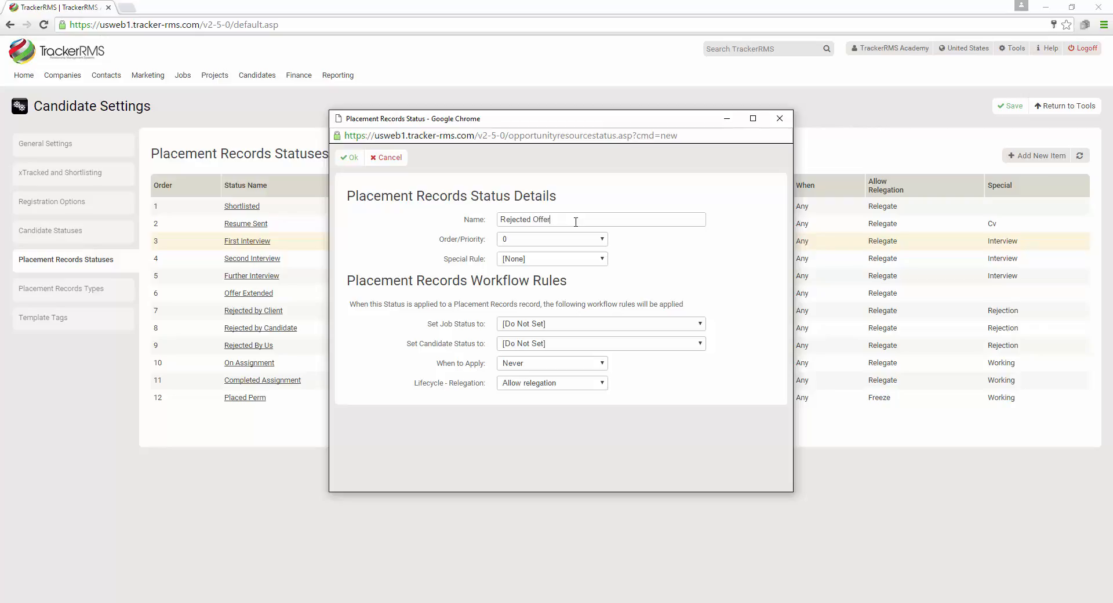
{"action": "left_click", "coordinate": [525, 239]}
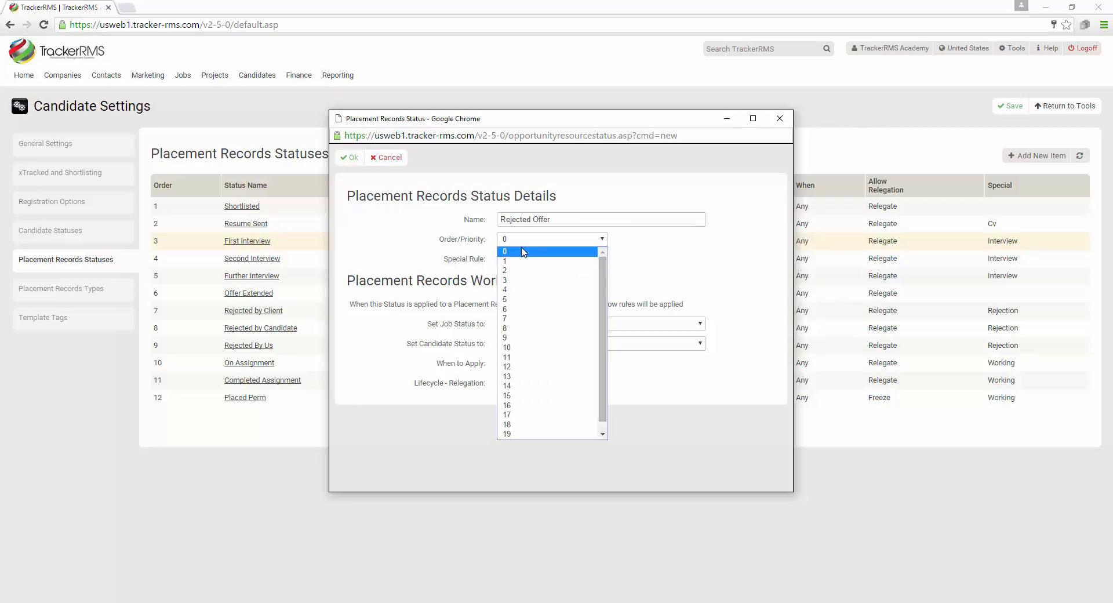
{"action": "left_click", "coordinate": [526, 357]}
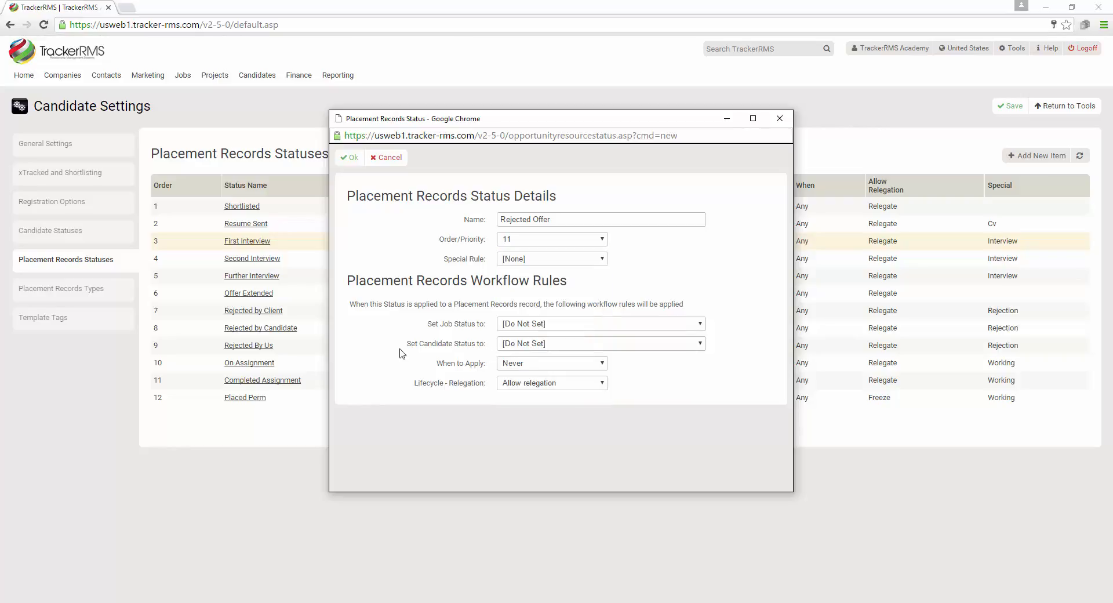
{"action": "left_click", "coordinate": [524, 239]}
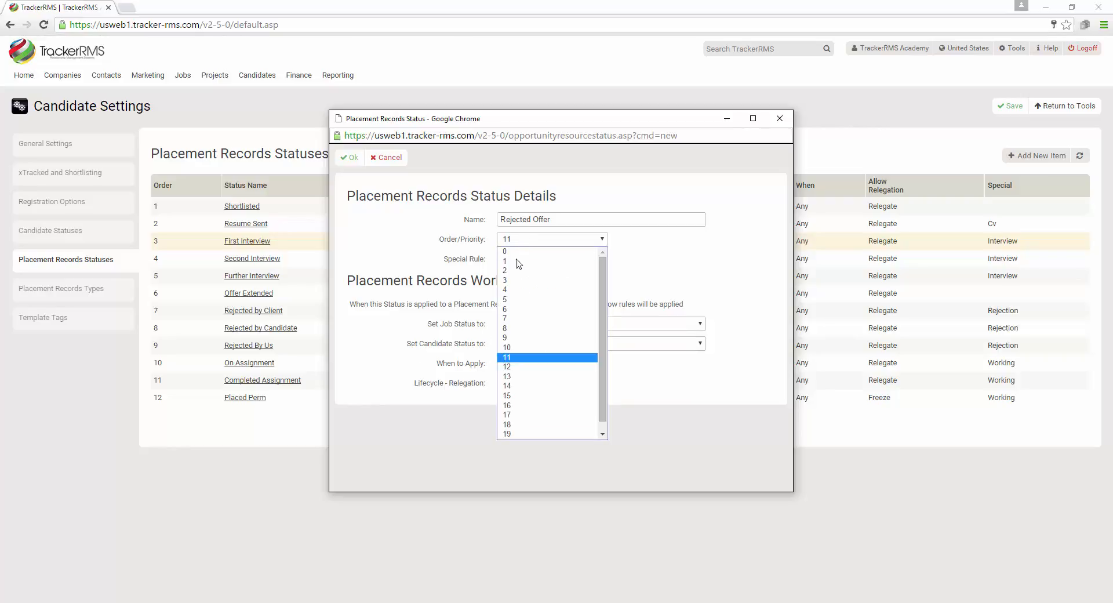
{"action": "left_click", "coordinate": [511, 348]}
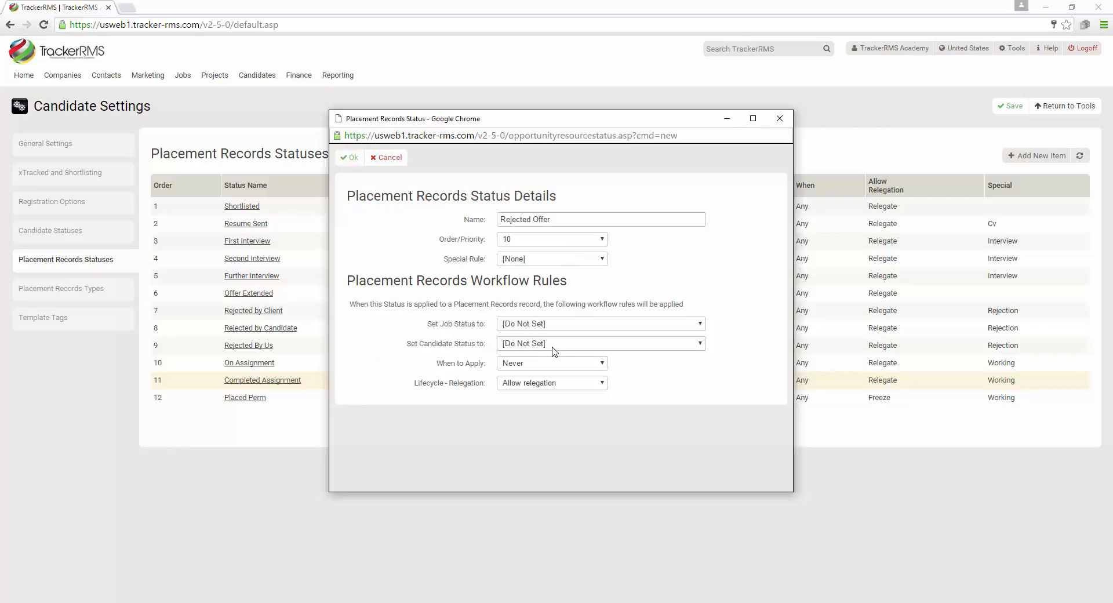
{"action": "left_click", "coordinate": [534, 363]}
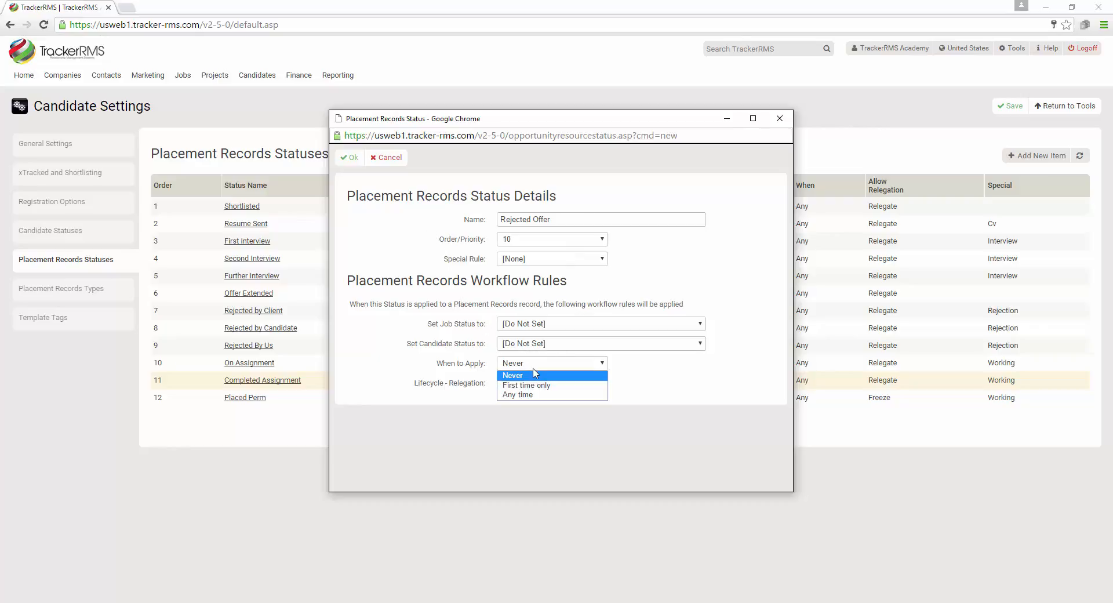
{"action": "left_click", "coordinate": [532, 394]}
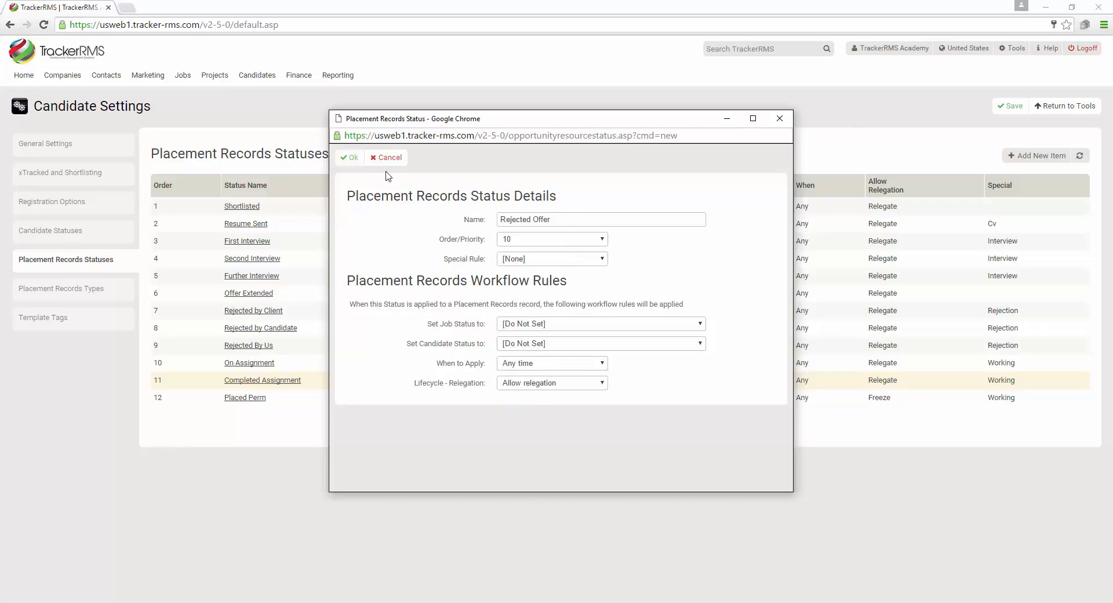
{"action": "left_click", "coordinate": [349, 157]}
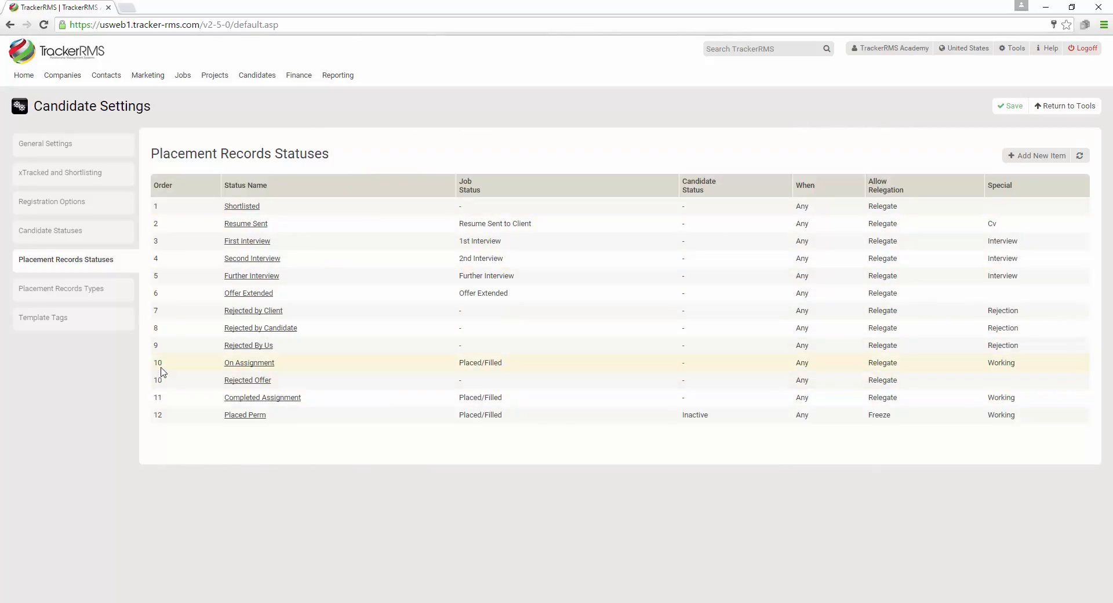
Set the order of the On Assignment placement status to 11 and save it
{"action": "left_click", "coordinate": [248, 363]}
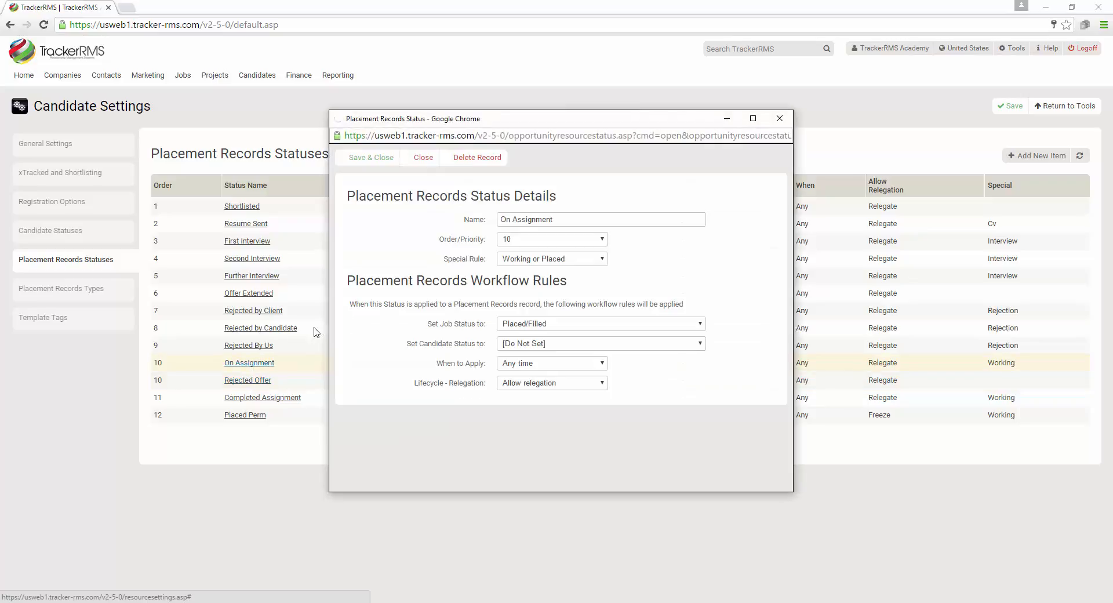
{"action": "left_click", "coordinate": [530, 239]}
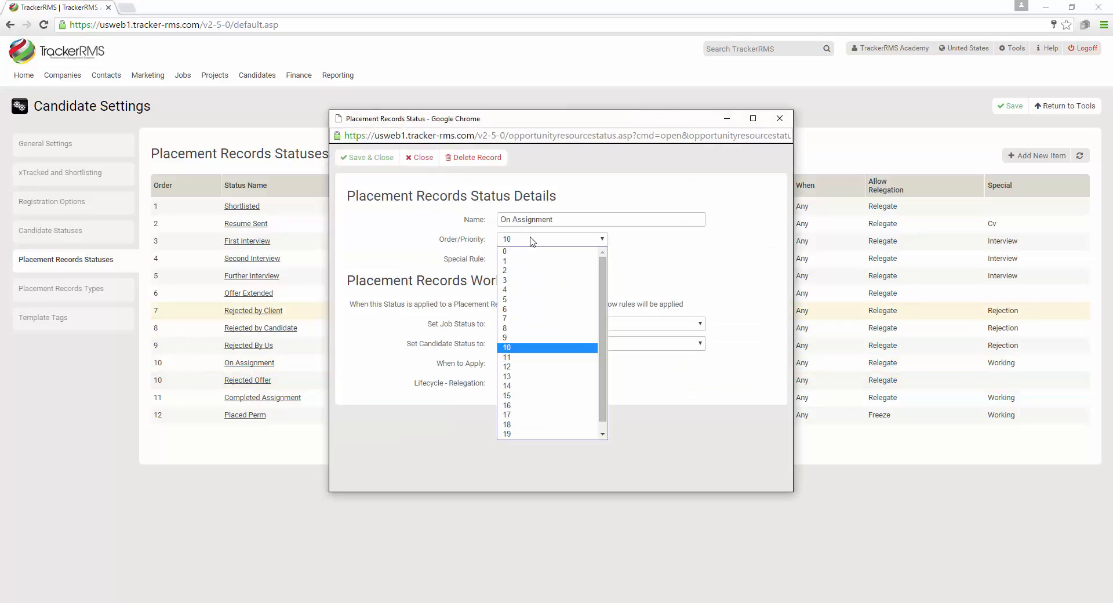
{"action": "left_click", "coordinate": [523, 357]}
{"action": "left_click", "coordinate": [374, 163]}
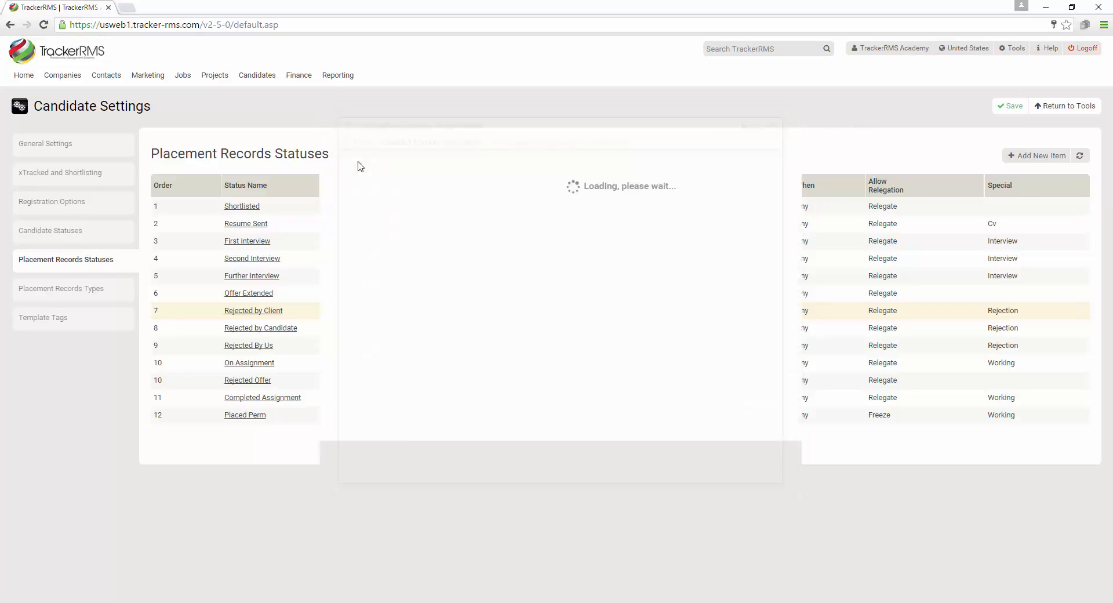
Set the order of the Completed Assignment placement status to 12 and save it
{"action": "left_click", "coordinate": [248, 397]}
{"action": "left_click", "coordinate": [523, 243]}
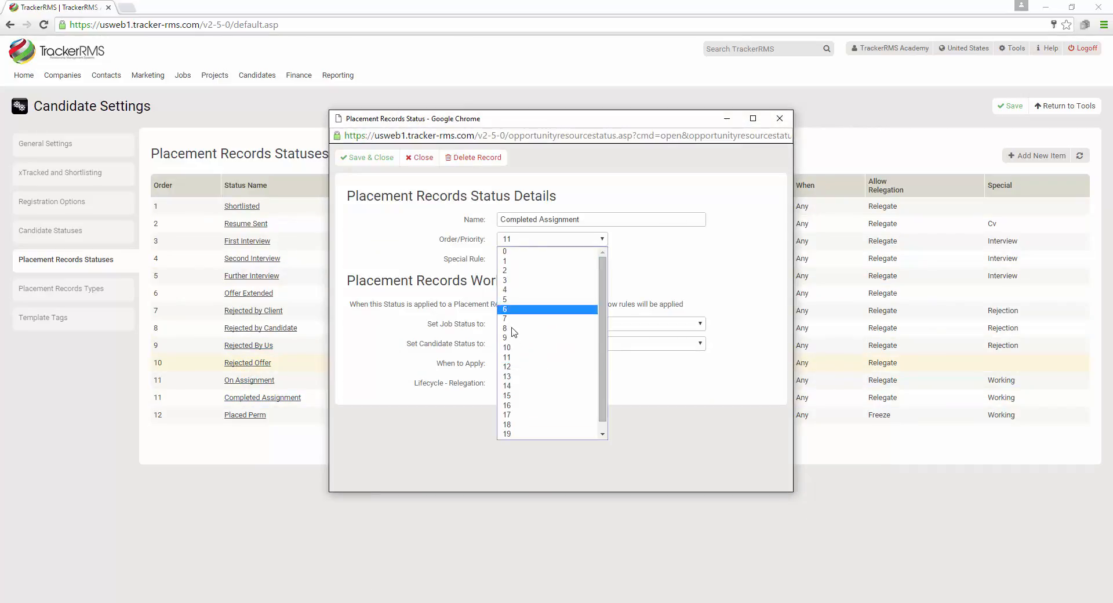
{"action": "left_click", "coordinate": [513, 369]}
{"action": "left_click", "coordinate": [373, 157]}
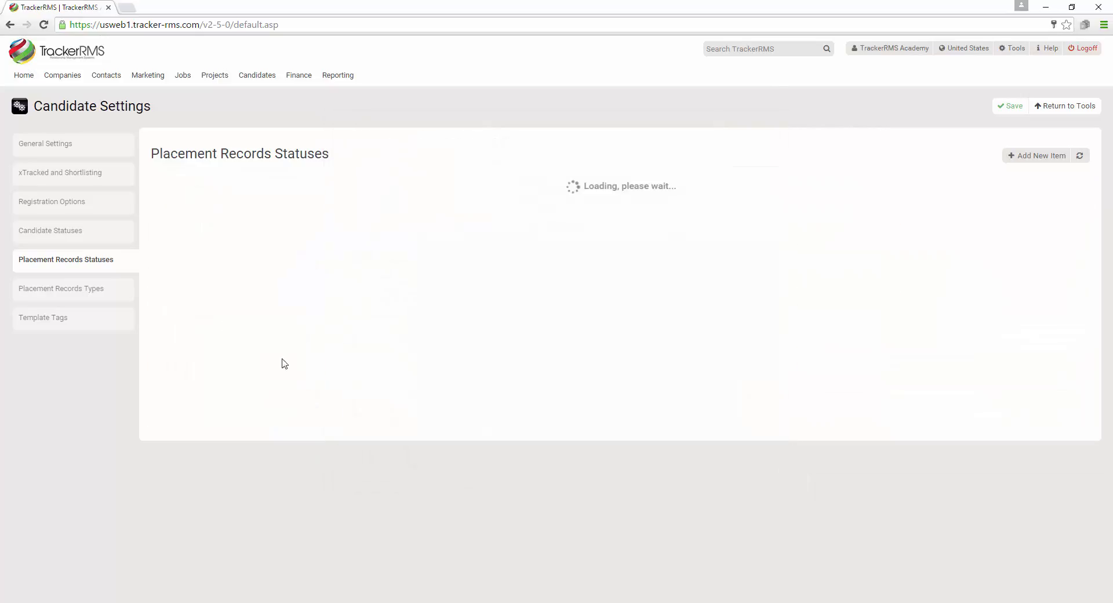
Set the order of the Placed Perm placement status to 13 and save it
{"action": "left_click", "coordinate": [253, 415]}
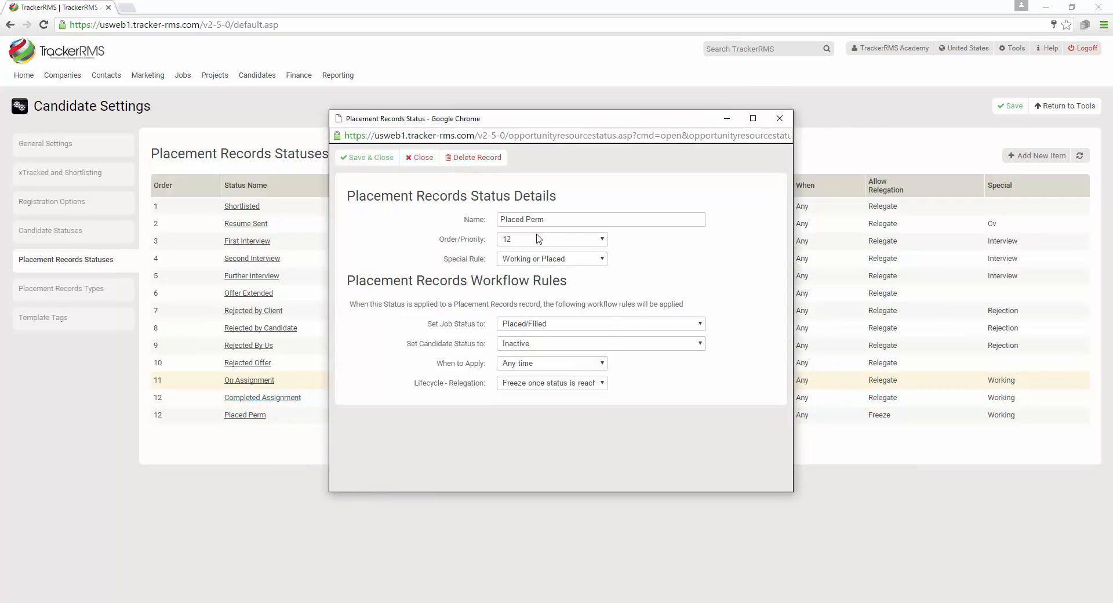
{"action": "left_click", "coordinate": [539, 239]}
{"action": "left_click", "coordinate": [524, 378]}
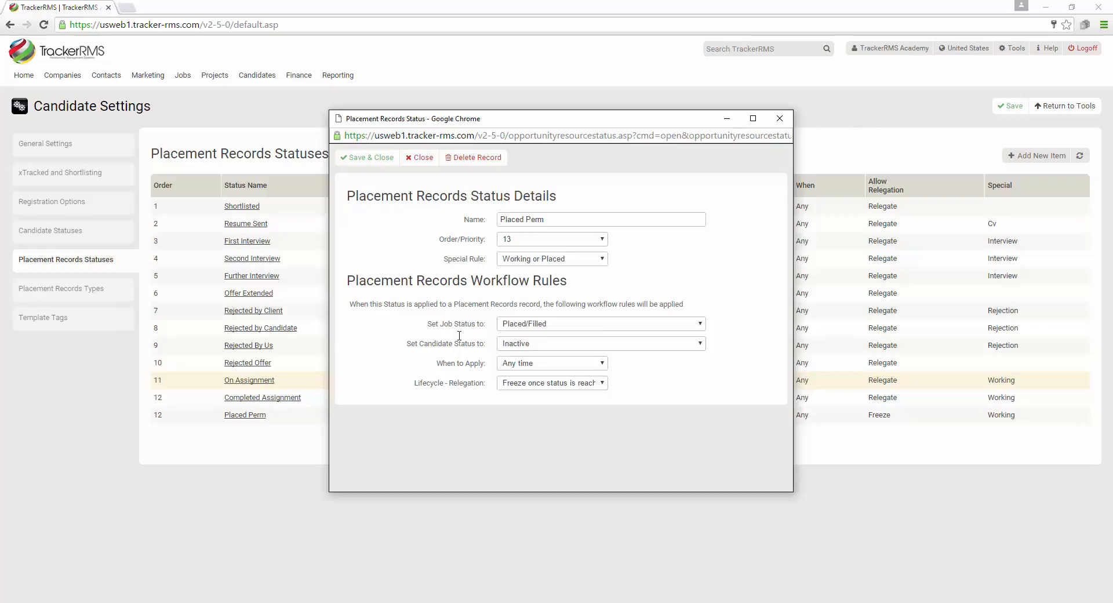
{"action": "left_click", "coordinate": [367, 157]}
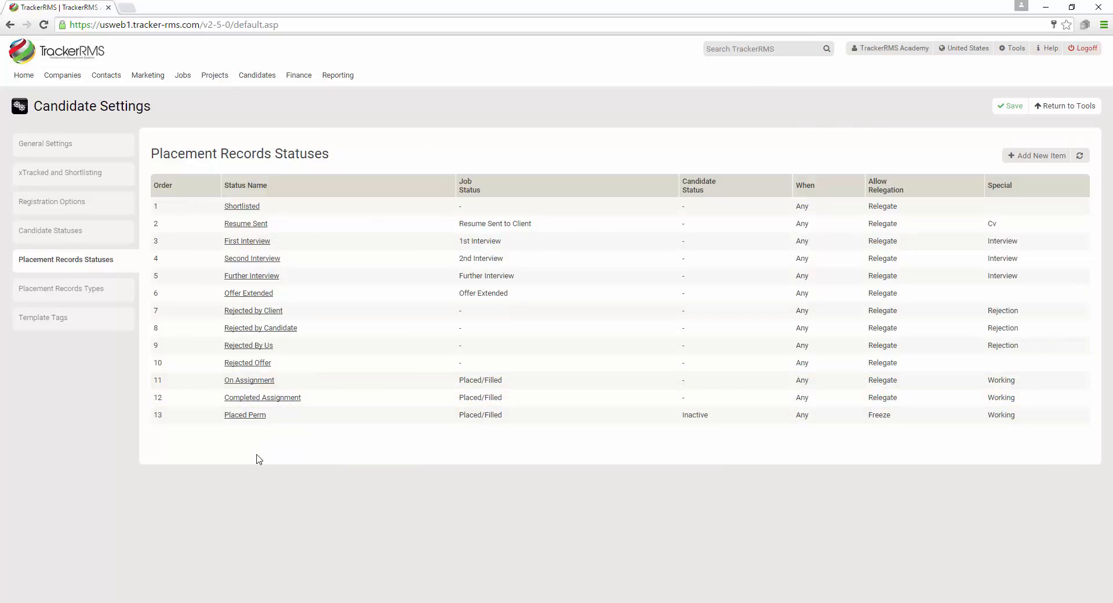
Review the details and workflow rules of the On Assignment placement status, leaving them without changes
{"action": "left_click", "coordinate": [250, 380]}
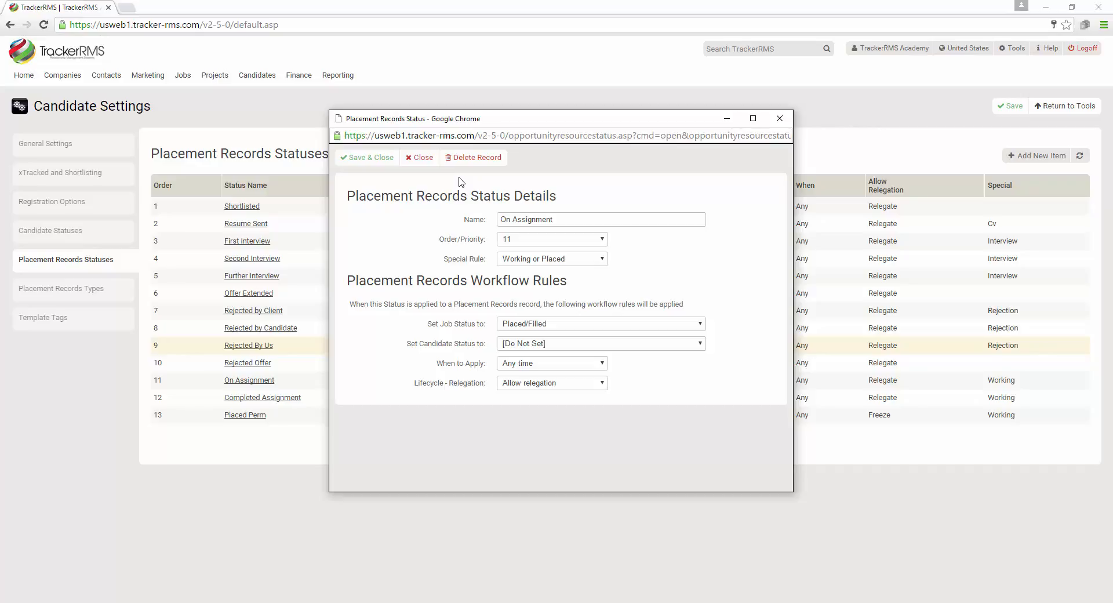
{"action": "left_click", "coordinate": [779, 118]}
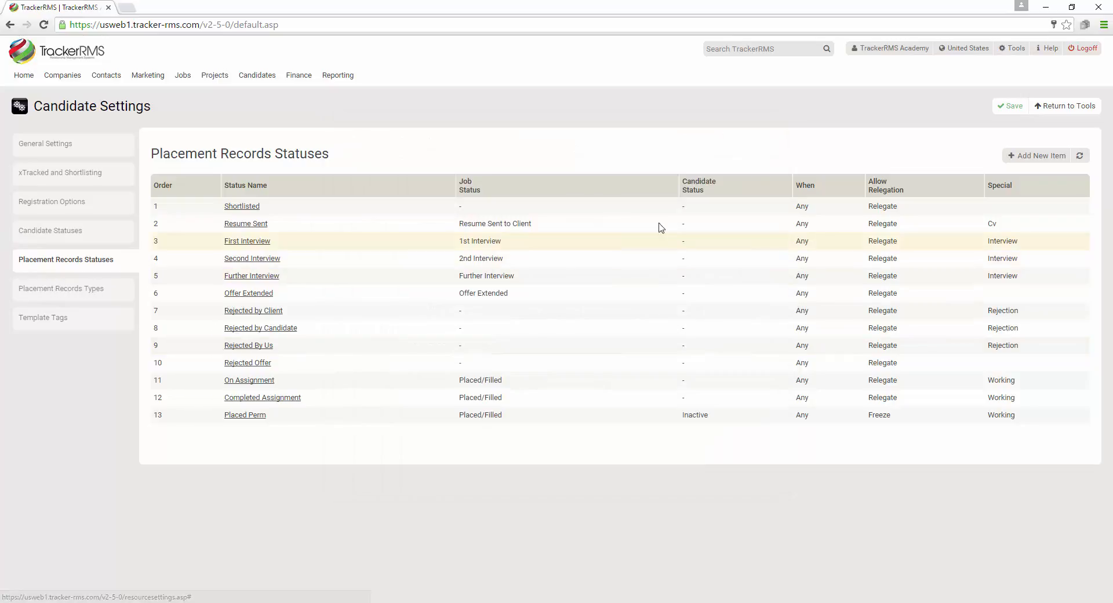
Open the job statuses in the job settings and review the details of Placed/Filled, leaving them without changes
{"action": "left_click", "coordinate": [1017, 51]}
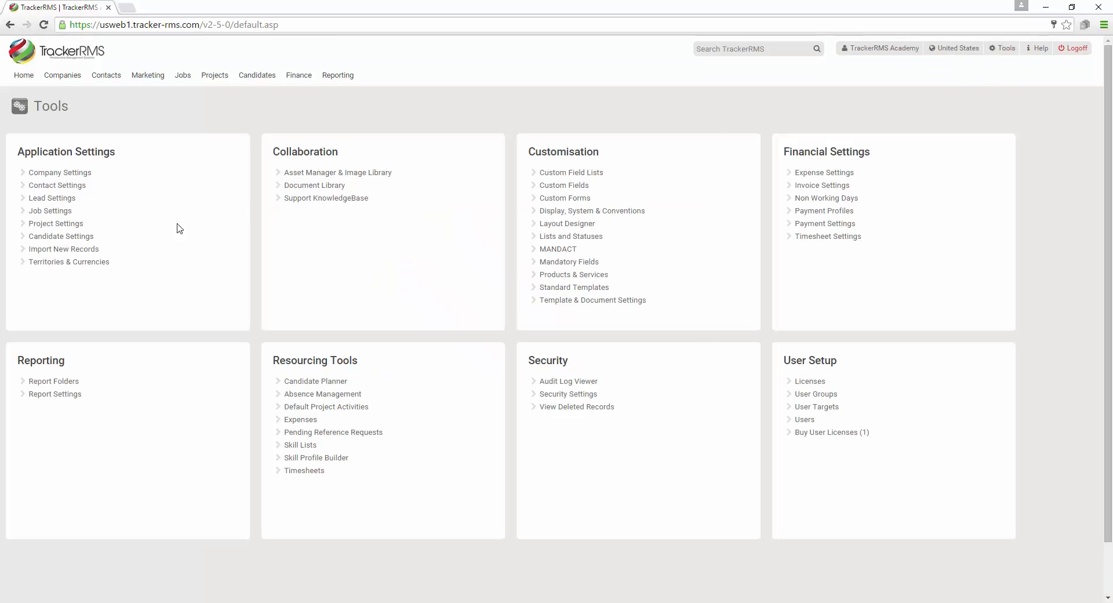
{"action": "left_click", "coordinate": [51, 211]}
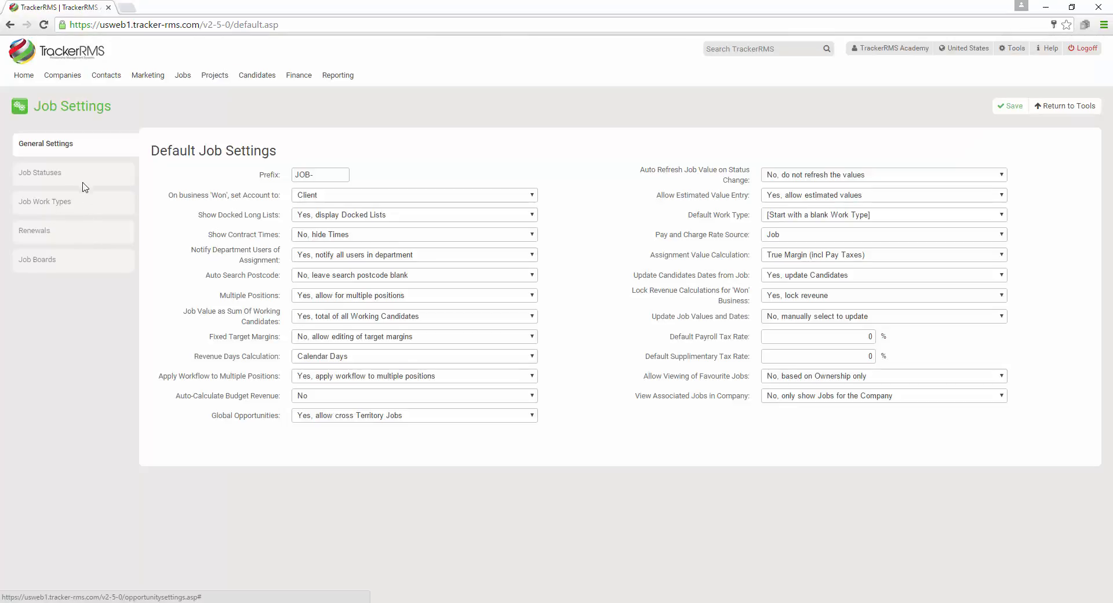
{"action": "left_click", "coordinate": [71, 174]}
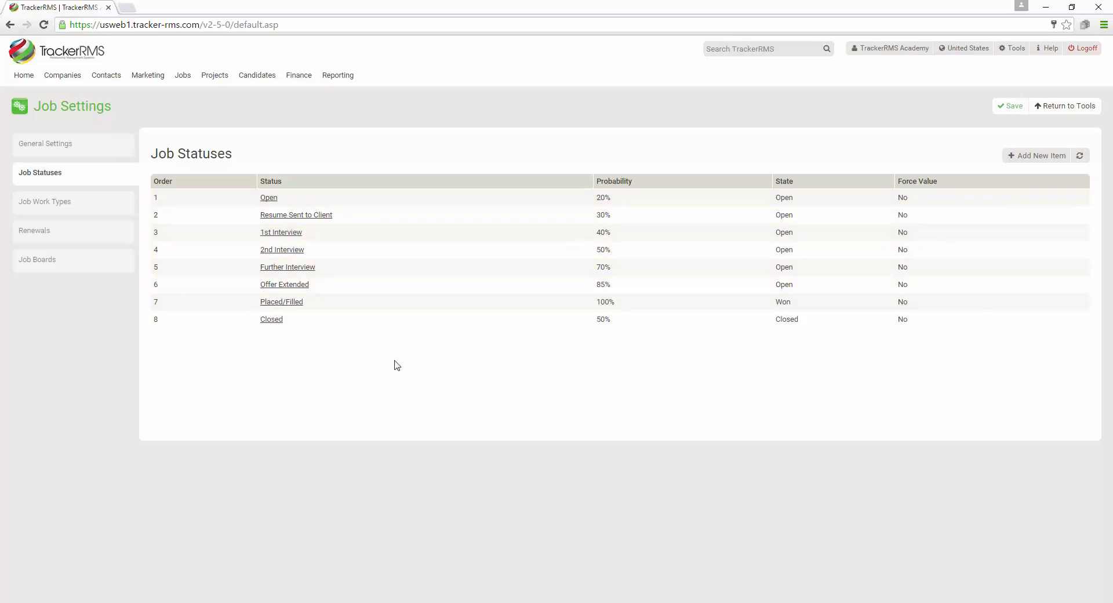
{"action": "left_click", "coordinate": [275, 304]}
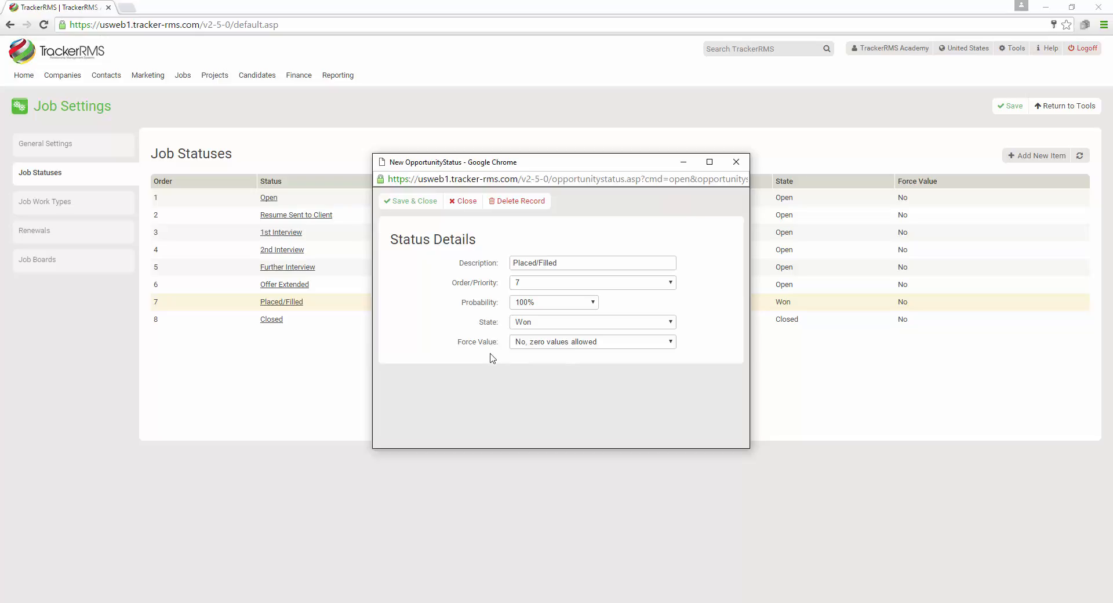
{"action": "left_click", "coordinate": [736, 166]}
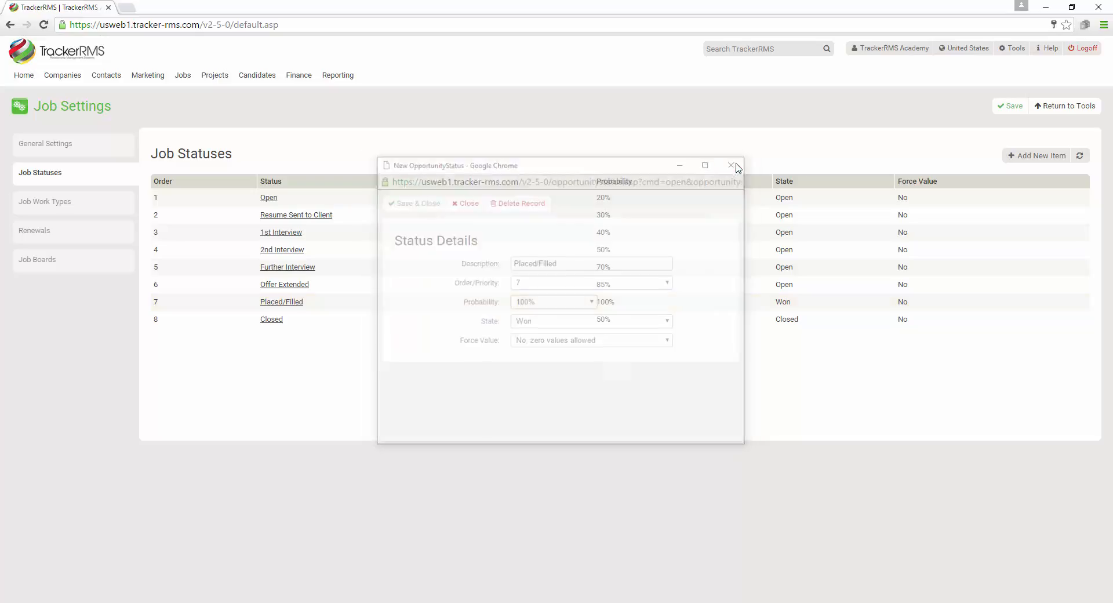
Add a job status named Lost To Competitor with order 9, state Closed and zero values allowed
{"action": "left_click", "coordinate": [1044, 161]}
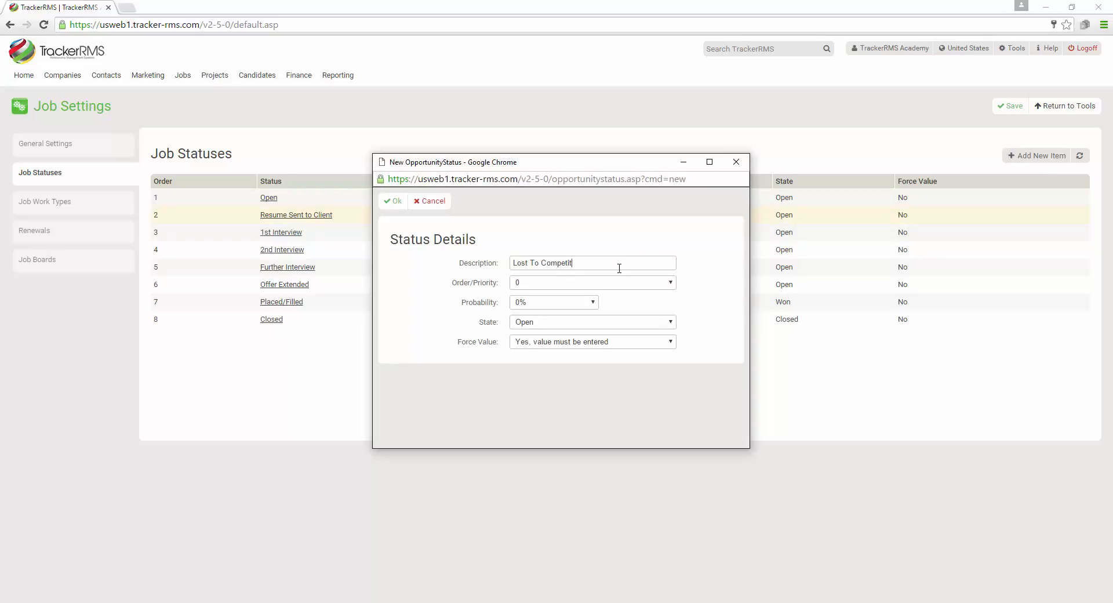
{"action": "left_click", "coordinate": [580, 282]}
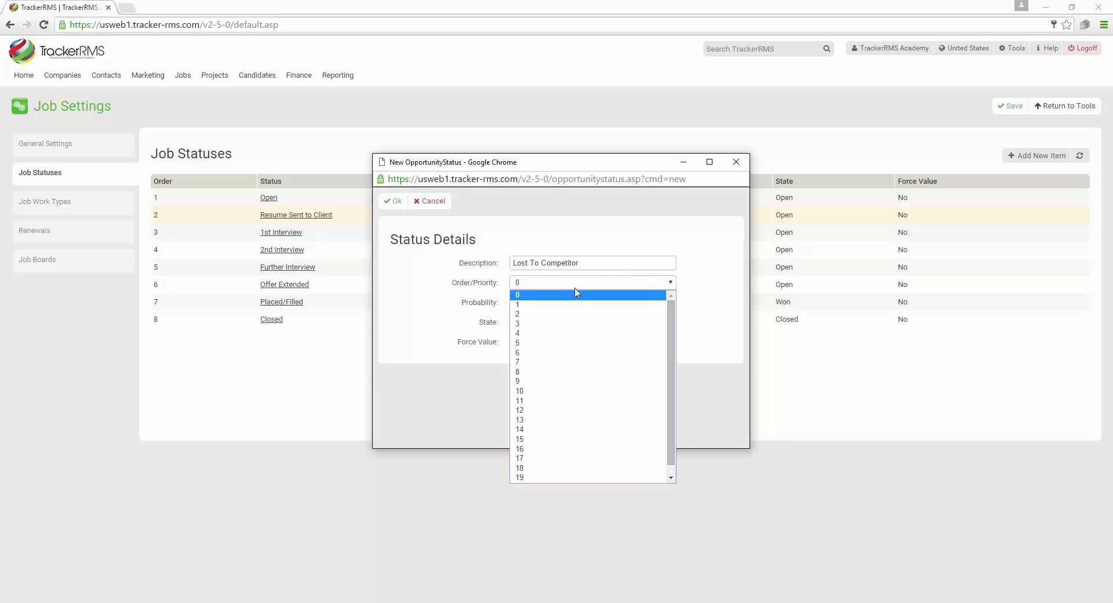
{"action": "left_click", "coordinate": [576, 381]}
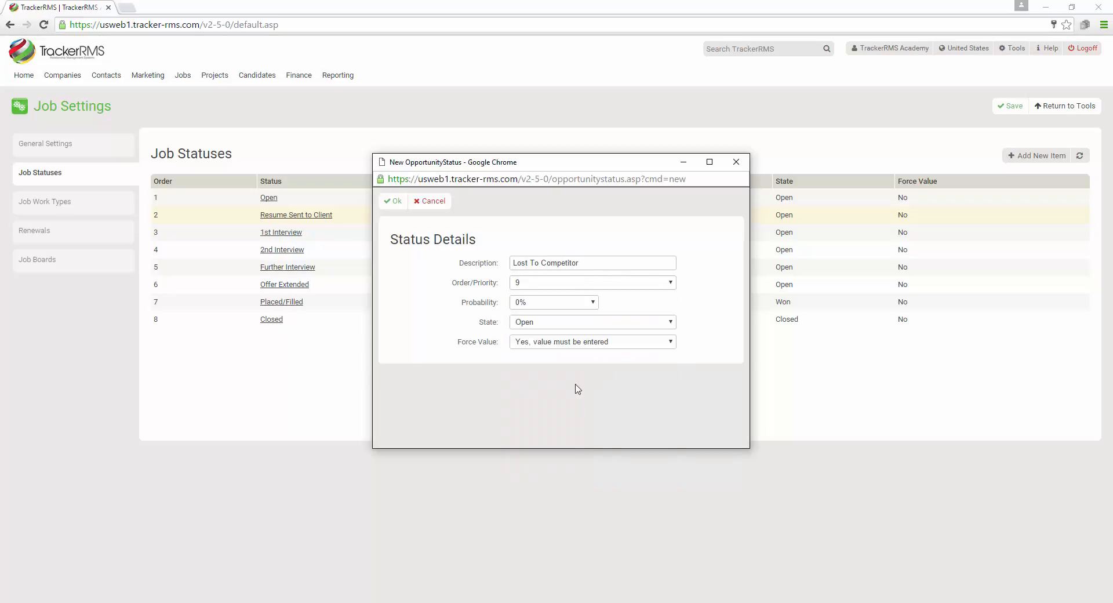
{"action": "left_click", "coordinate": [525, 320]}
{"action": "left_click", "coordinate": [561, 348]}
{"action": "left_click", "coordinate": [557, 345]}
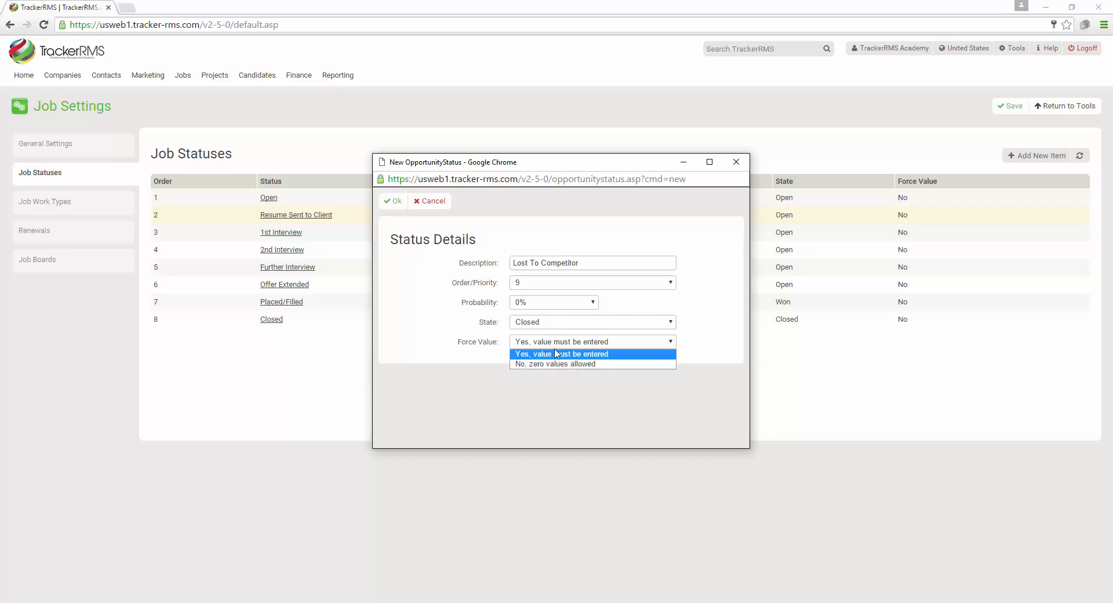
{"action": "left_click", "coordinate": [540, 362]}
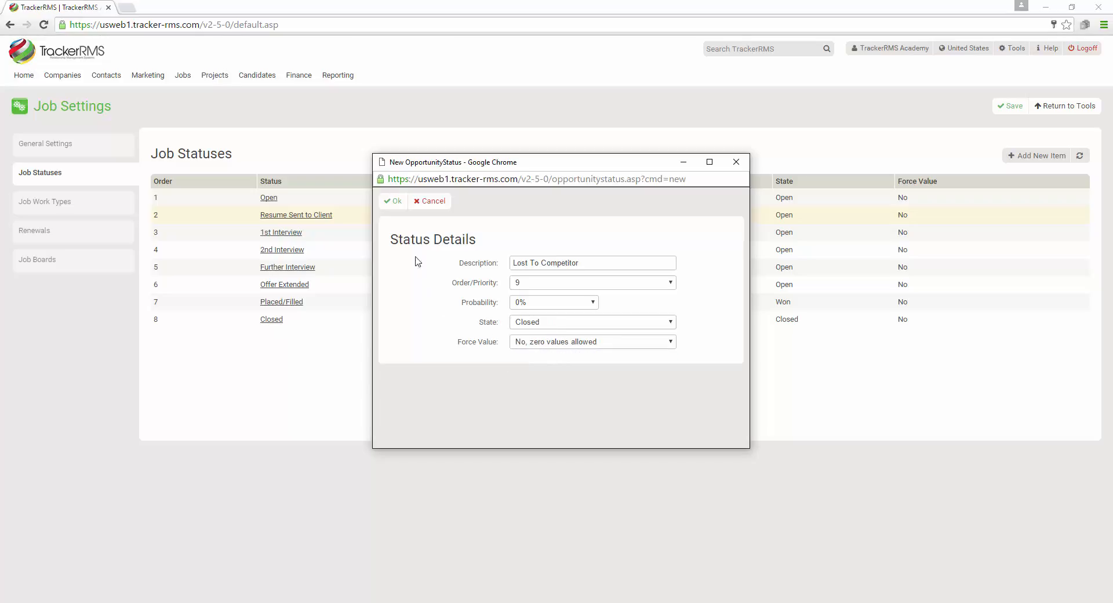
{"action": "left_click", "coordinate": [393, 201]}
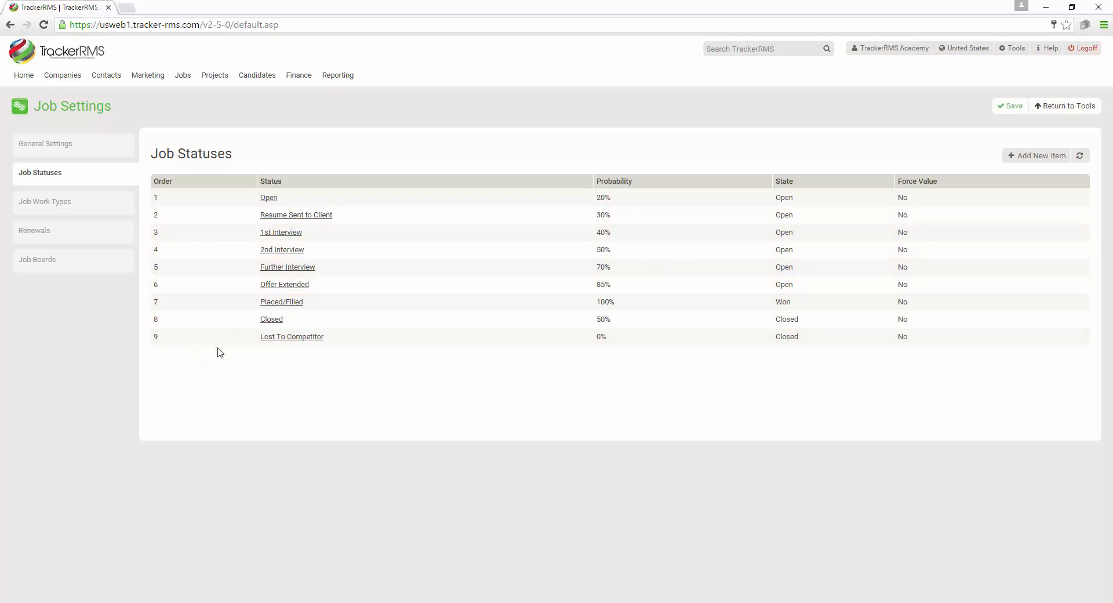
Rename the Resume Sent to Client job status as Submittal and save the job settings
{"action": "left_click", "coordinate": [308, 216]}
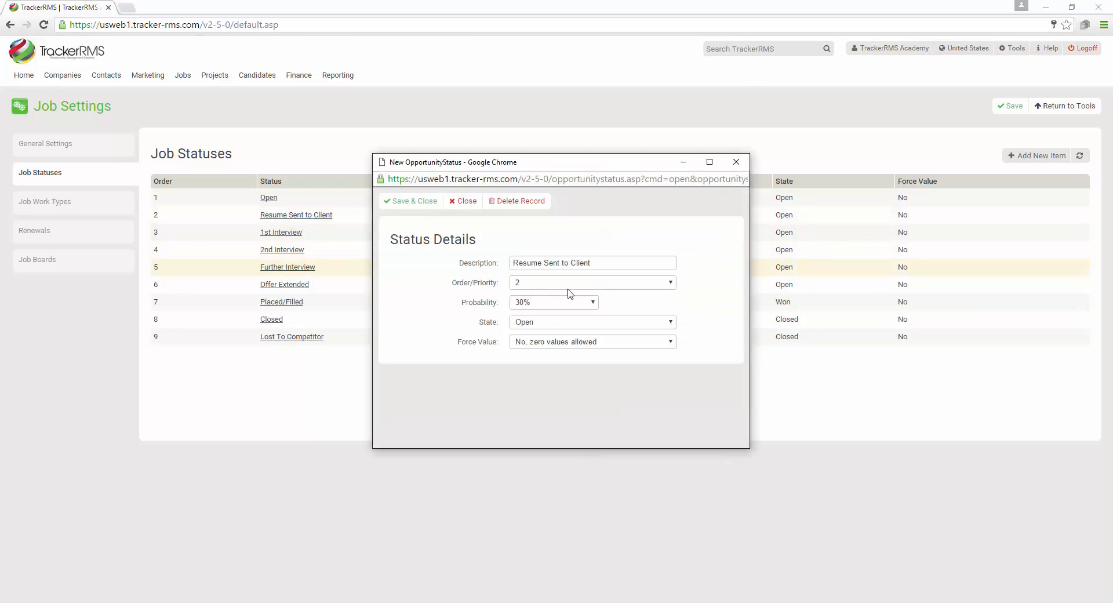
{"action": "triple_click", "coordinate": [546, 259]}
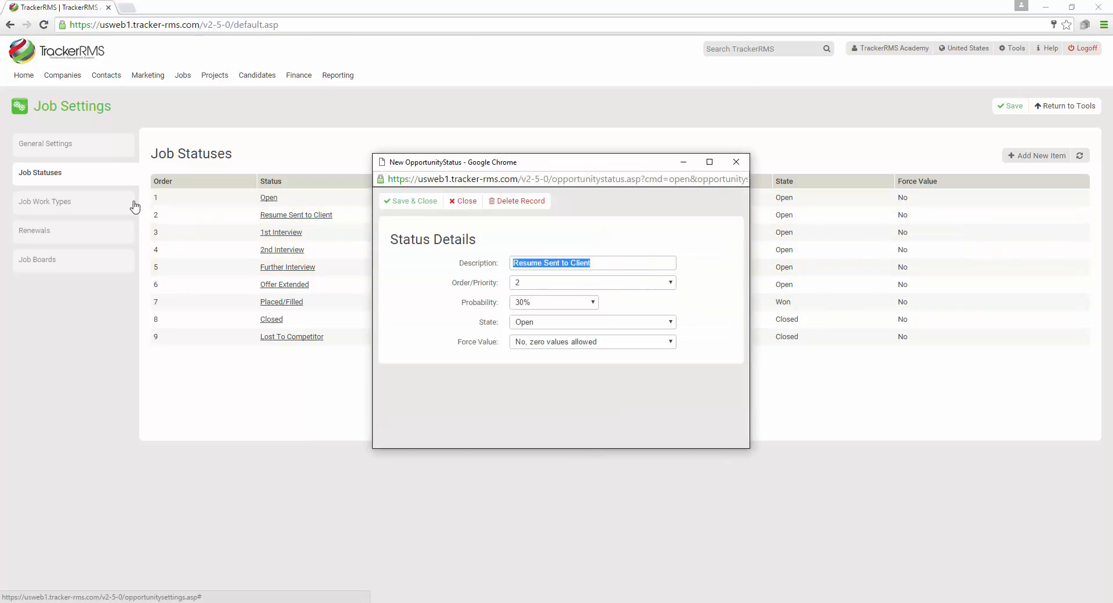
{"action": "type", "text": "Submittal"}
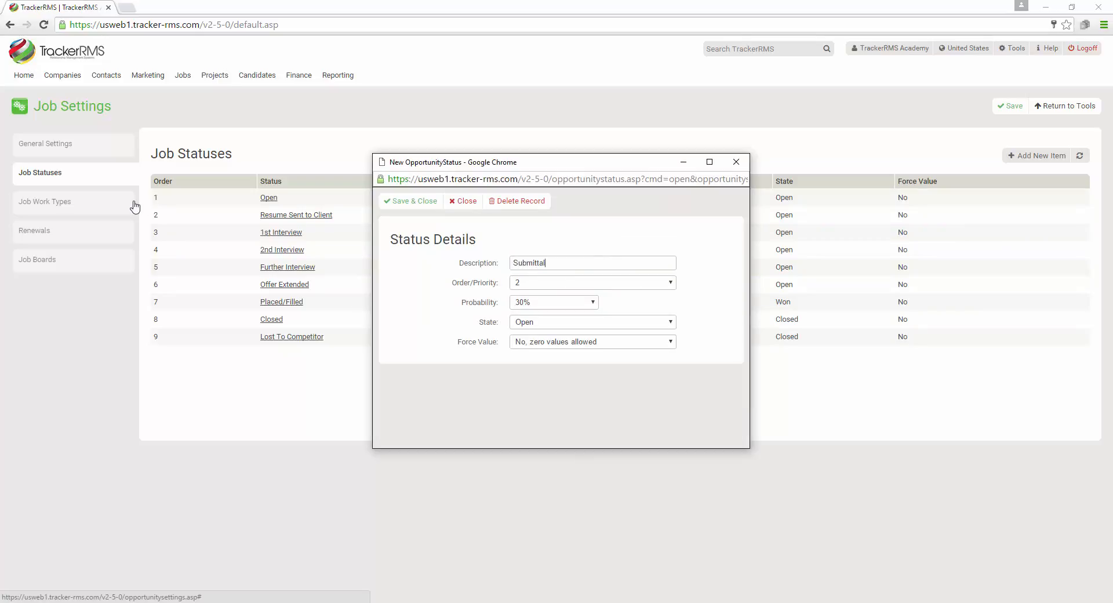
{"action": "left_click", "coordinate": [432, 204]}
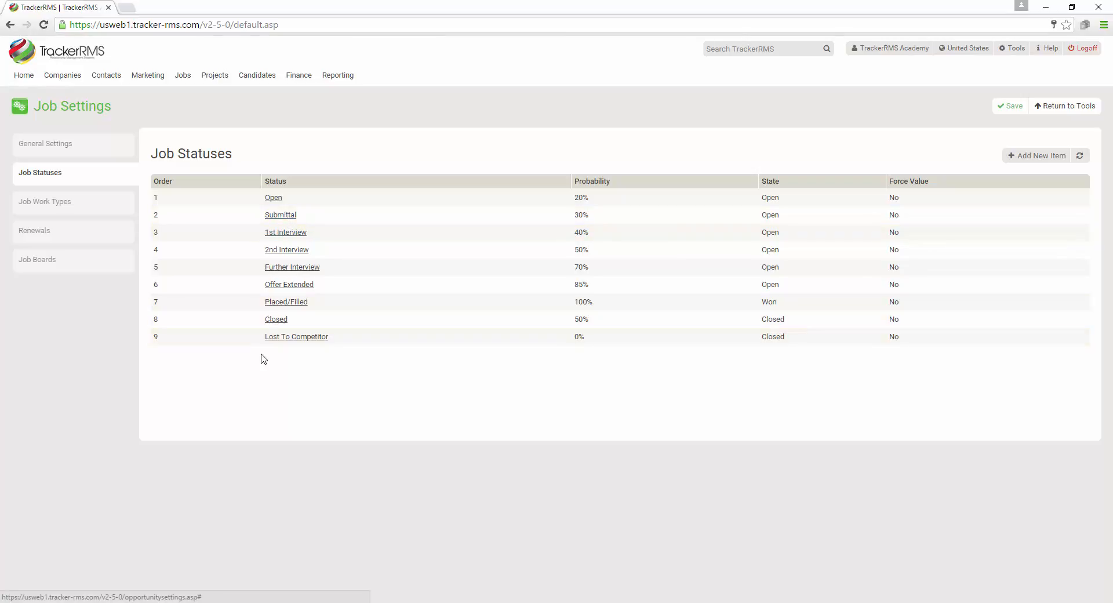
{"action": "left_click", "coordinate": [1014, 108]}
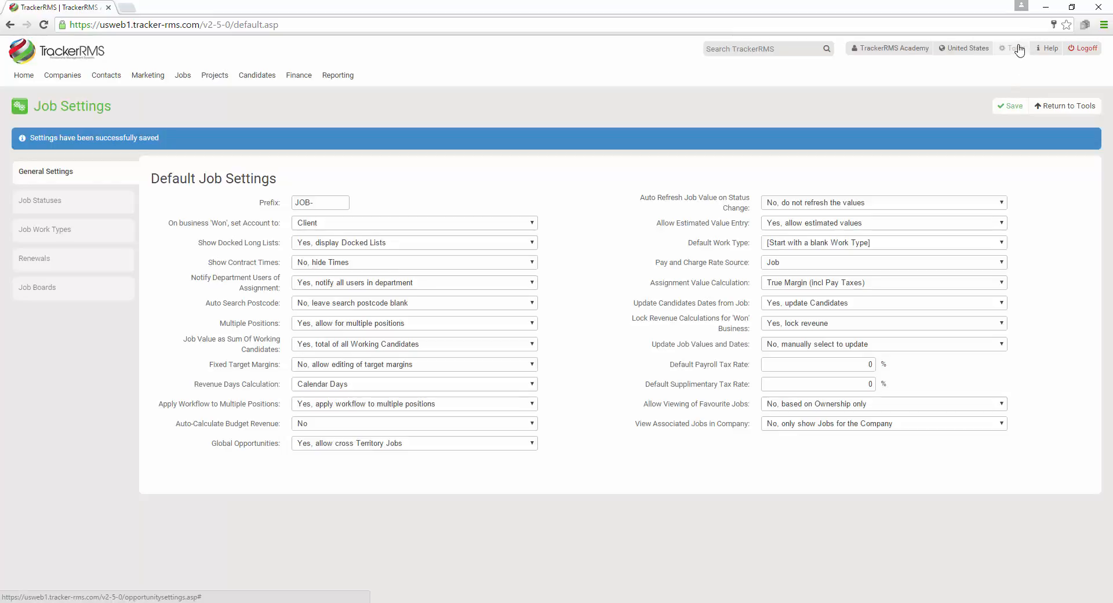
Check the job status linked to Resume Sent among the placement record statuses in the candidate settings
{"action": "left_click", "coordinate": [1017, 49]}
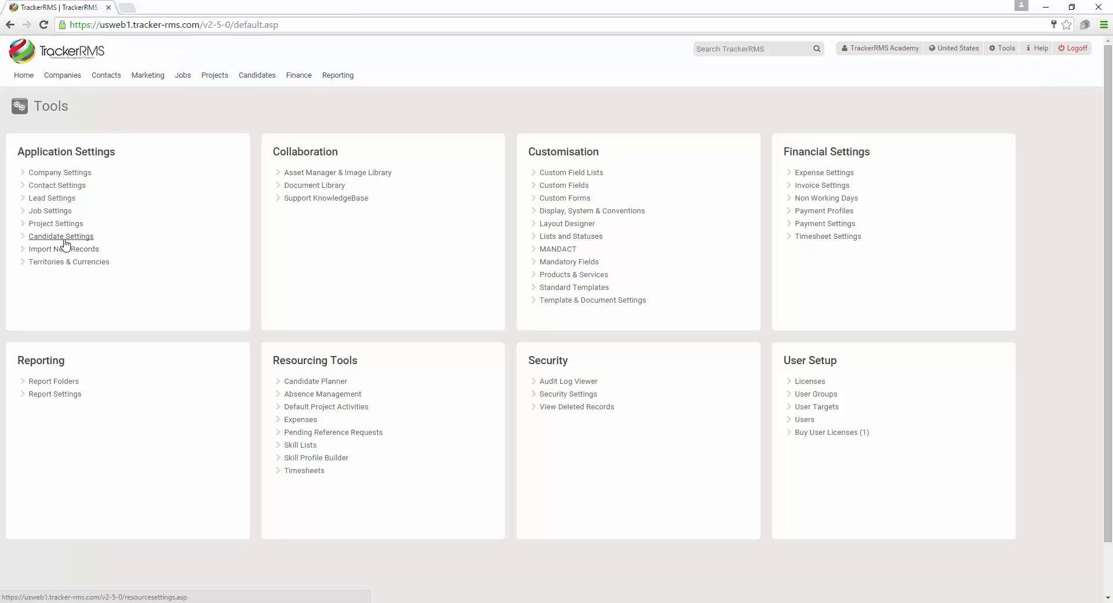
{"action": "left_click", "coordinate": [67, 237]}
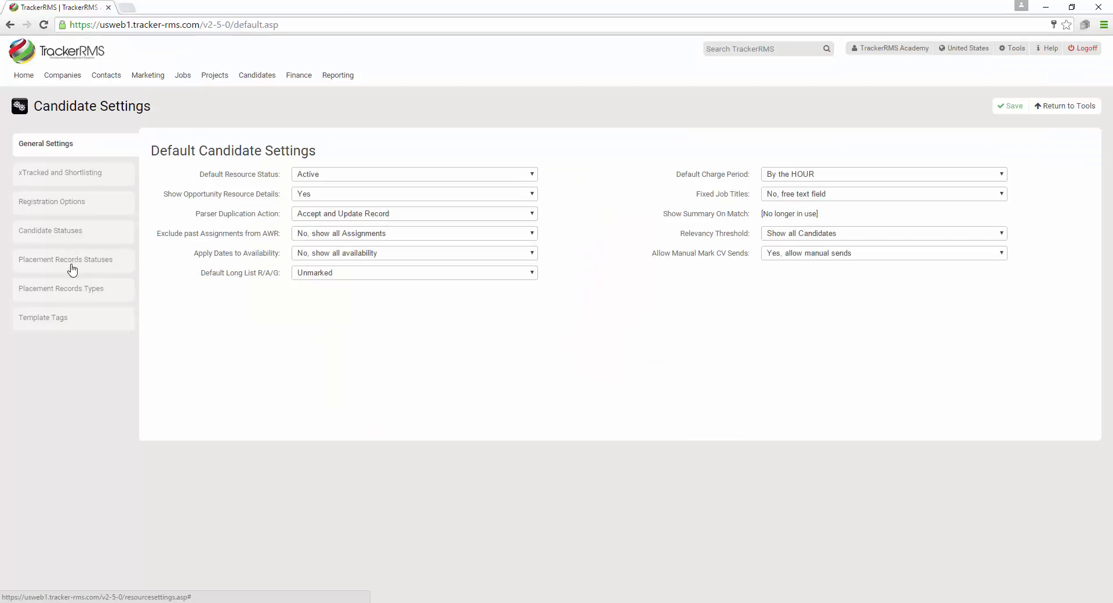
{"action": "left_click", "coordinate": [66, 264]}
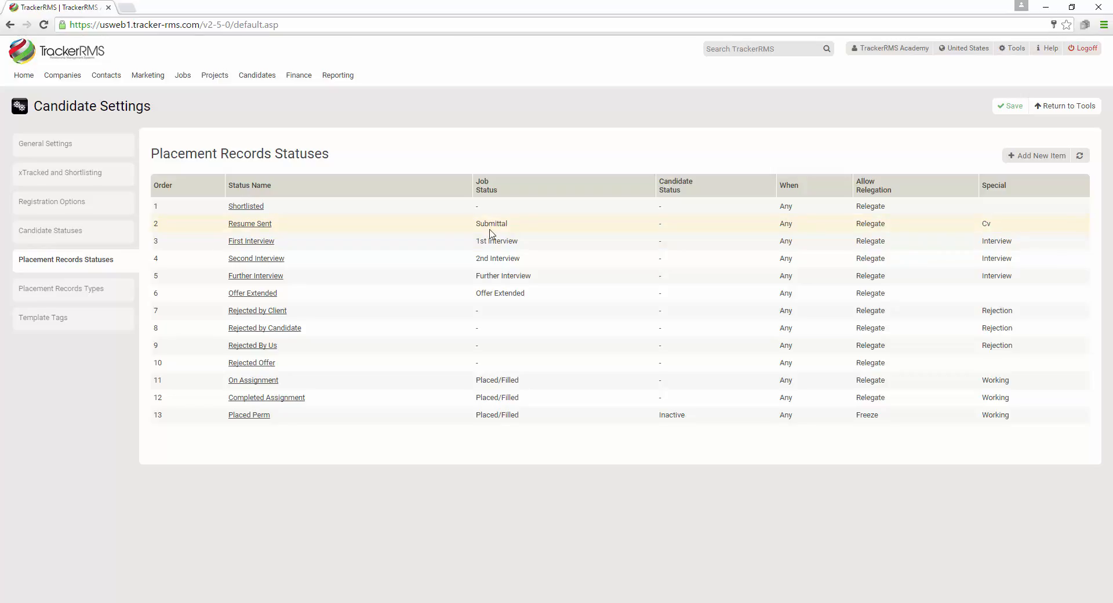
Add a job status named internal submittal in the job settings with order 2, probability 10%, state Open and zero values allowed
{"action": "left_click", "coordinate": [1006, 49]}
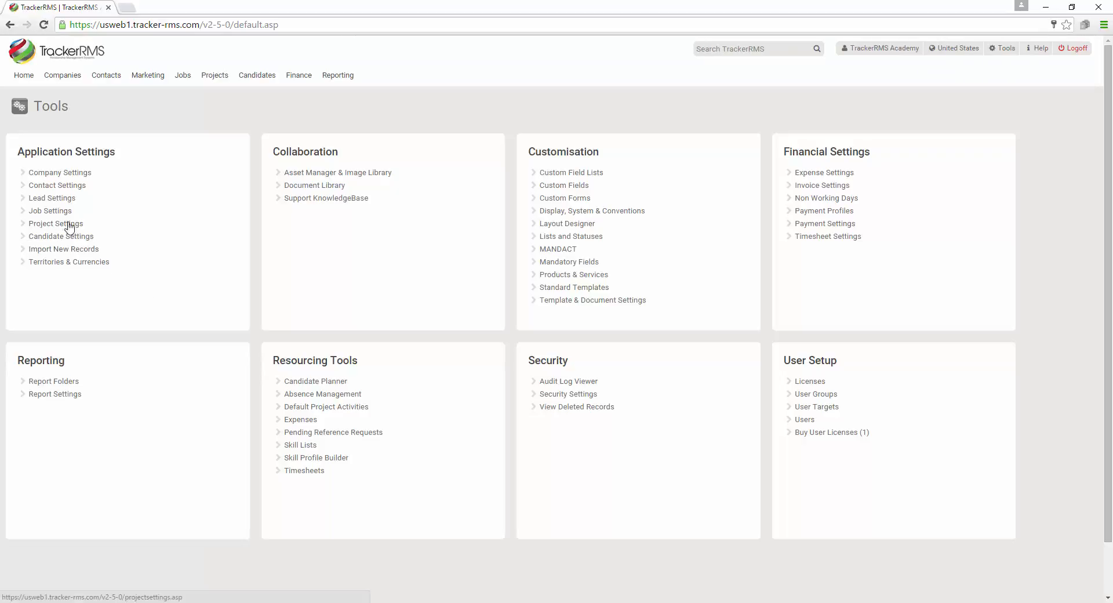
{"action": "left_click", "coordinate": [58, 211]}
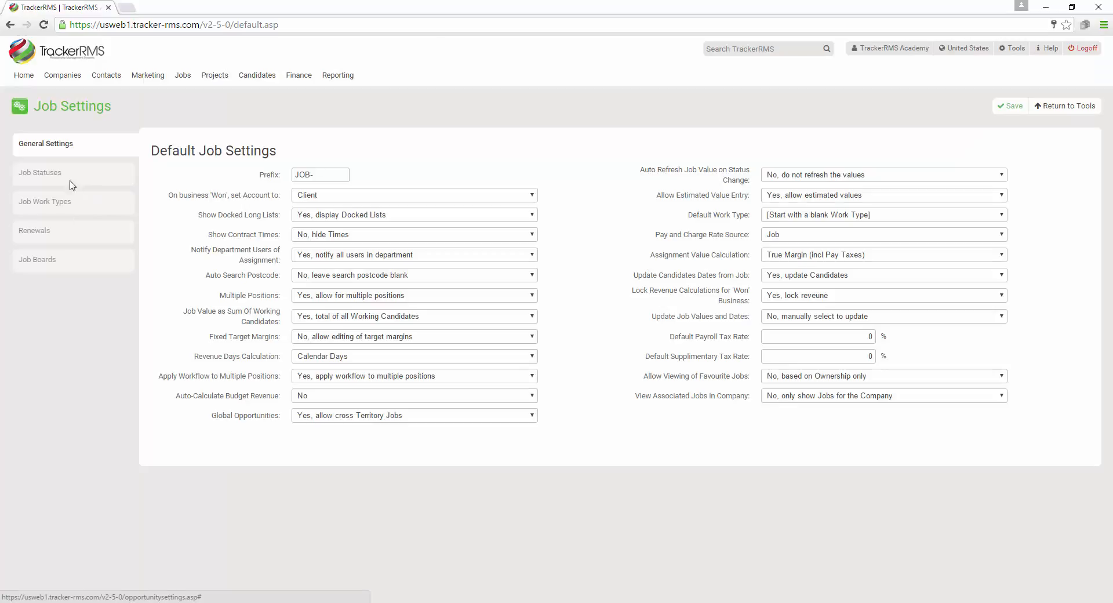
{"action": "left_click", "coordinate": [67, 176]}
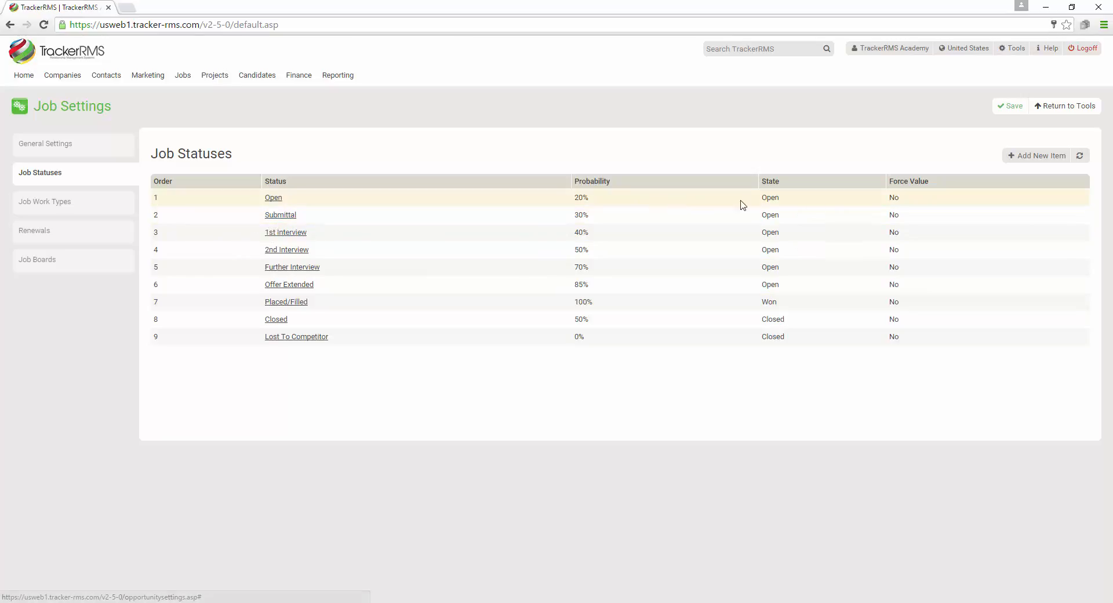
{"action": "left_click", "coordinate": [1050, 160]}
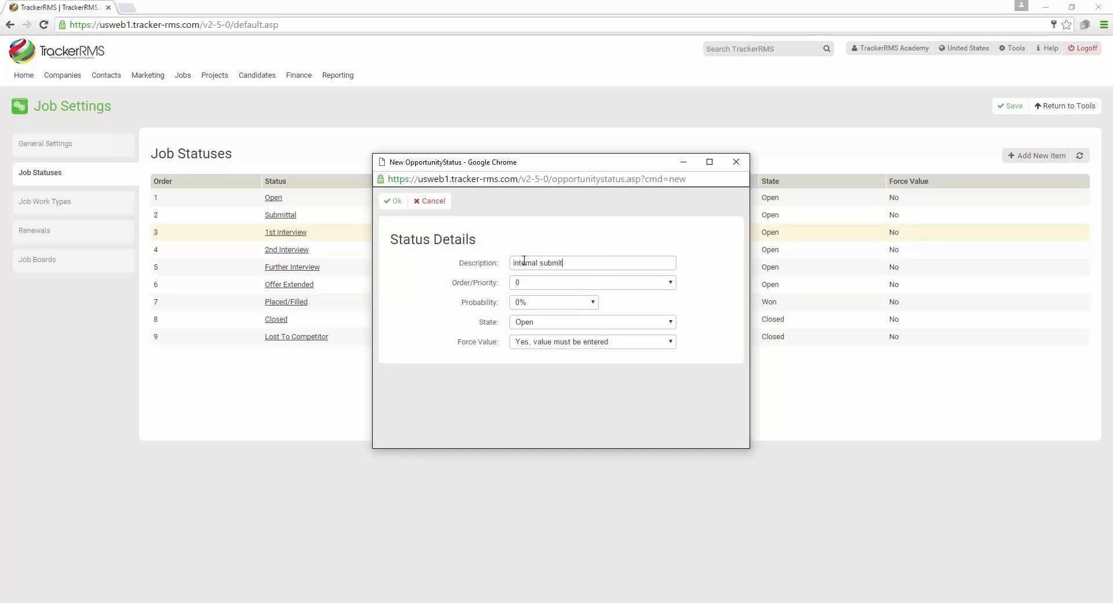
{"action": "left_click", "coordinate": [521, 284]}
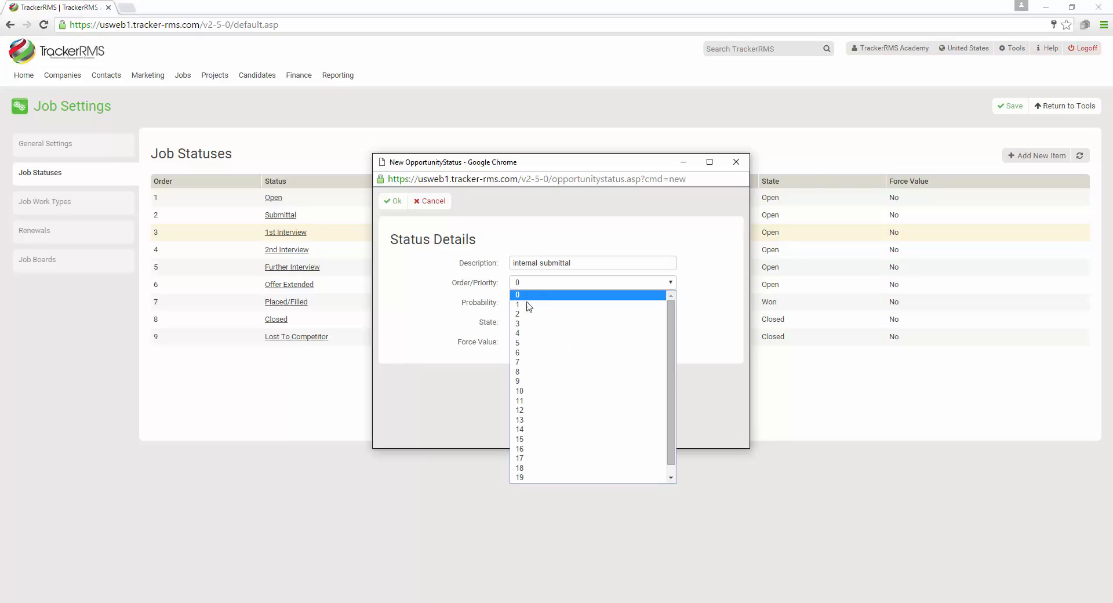
{"action": "left_click", "coordinate": [528, 315]}
{"action": "left_click", "coordinate": [548, 322]}
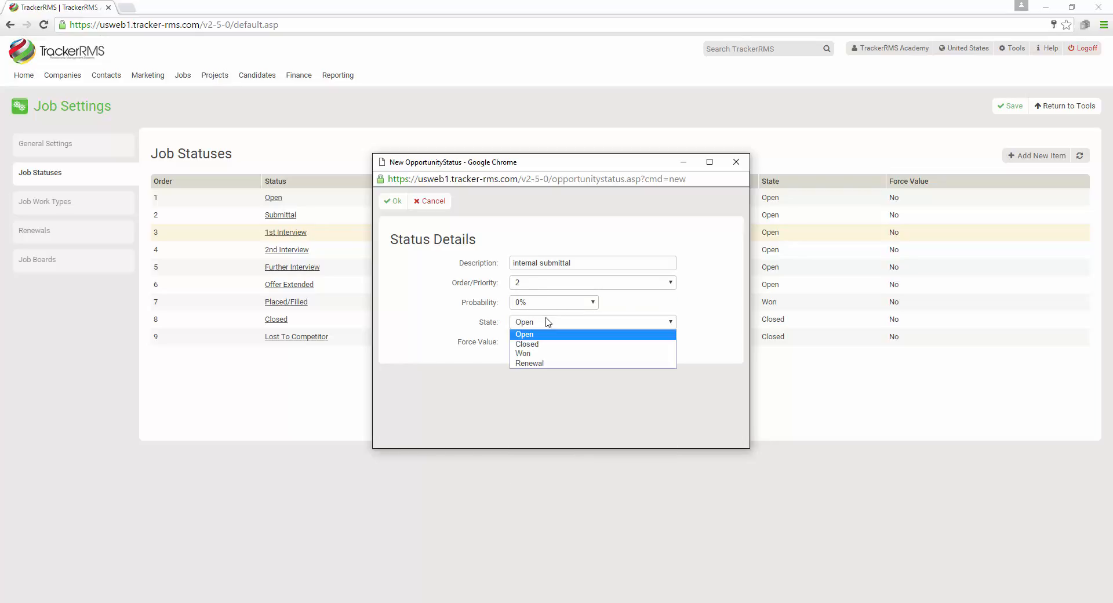
{"action": "left_click", "coordinate": [551, 335]}
{"action": "left_click", "coordinate": [548, 307]}
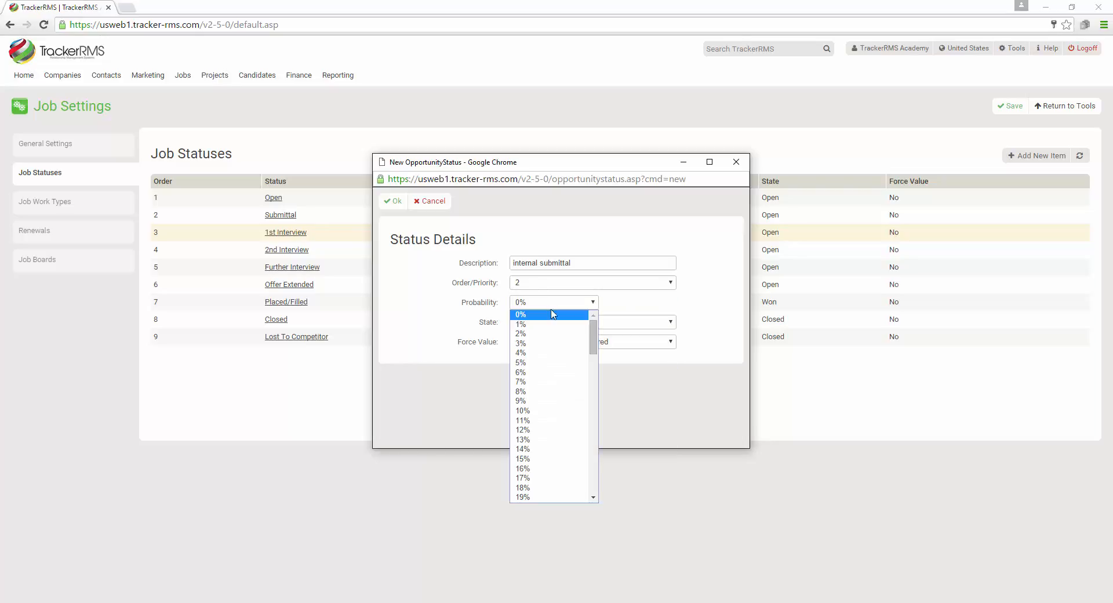
{"action": "left_click", "coordinate": [562, 413]}
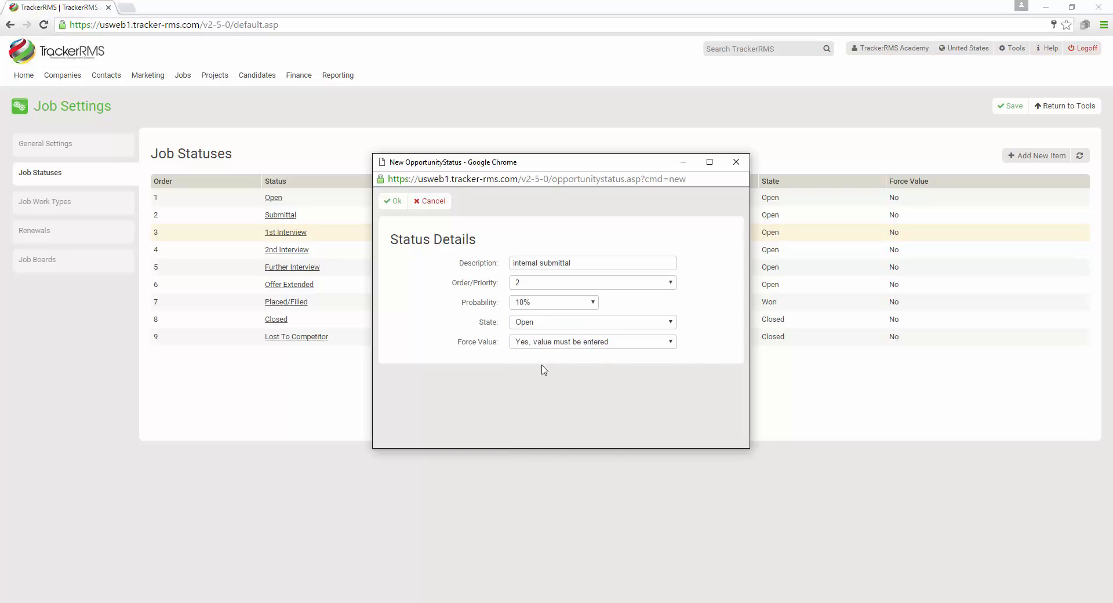
{"action": "left_click", "coordinate": [522, 344]}
{"action": "left_click", "coordinate": [521, 361]}
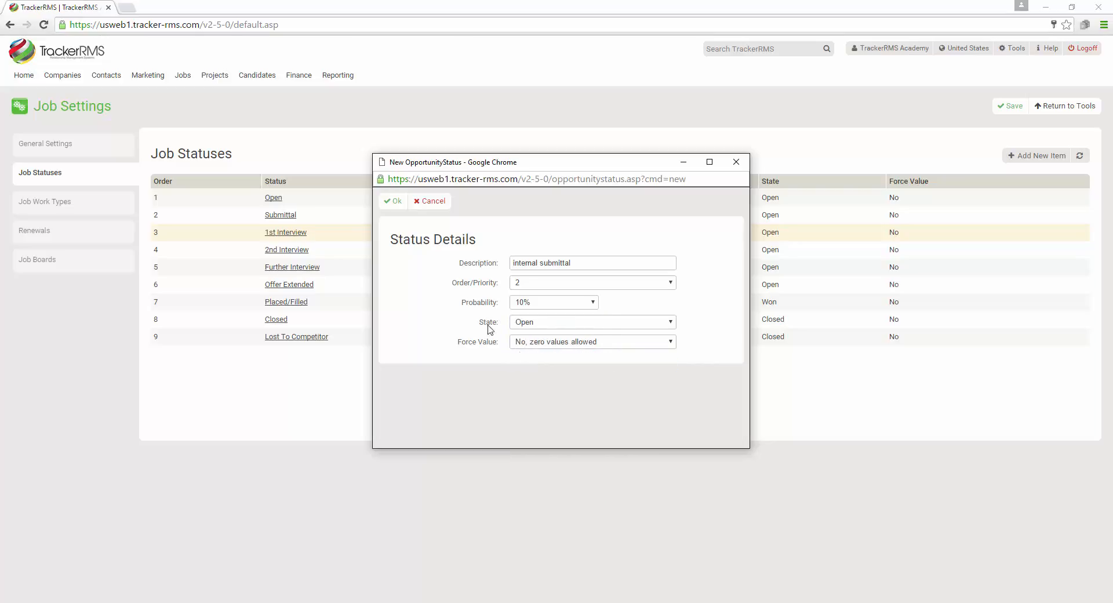
{"action": "left_click", "coordinate": [395, 203]}
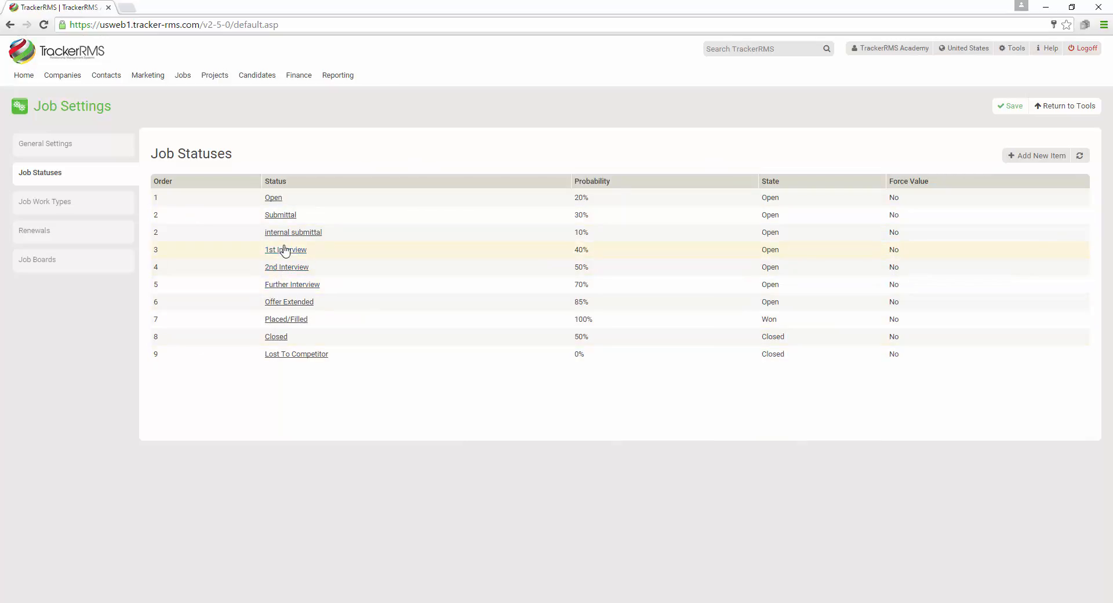
Set the order of the Submittal job status to 3 and save it
{"action": "left_click", "coordinate": [284, 217]}
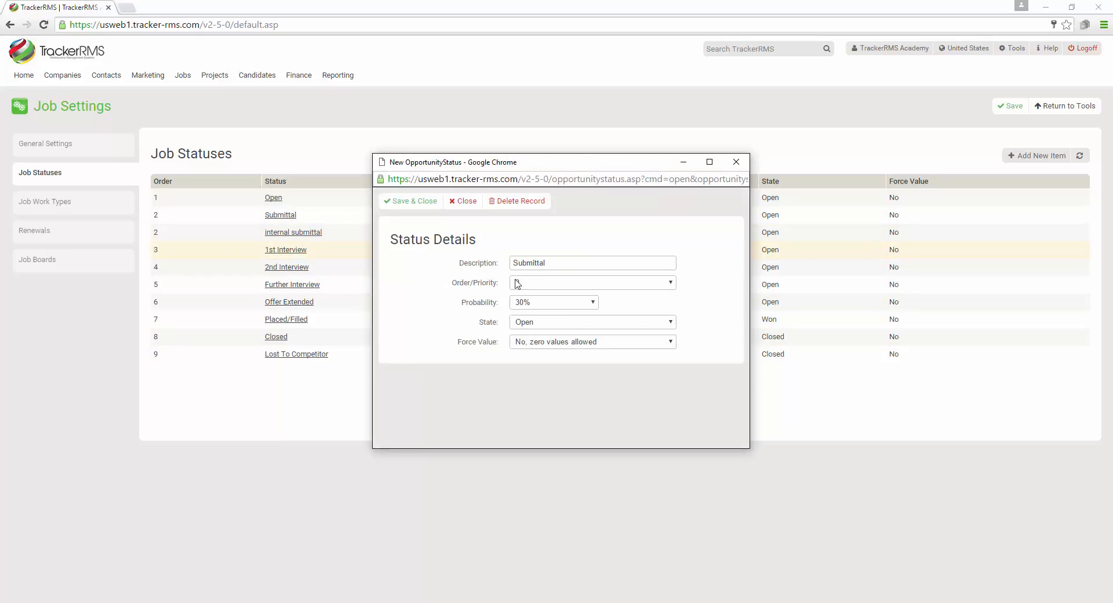
{"action": "left_click", "coordinate": [517, 283]}
{"action": "left_click", "coordinate": [524, 324]}
{"action": "left_click", "coordinate": [410, 200]}
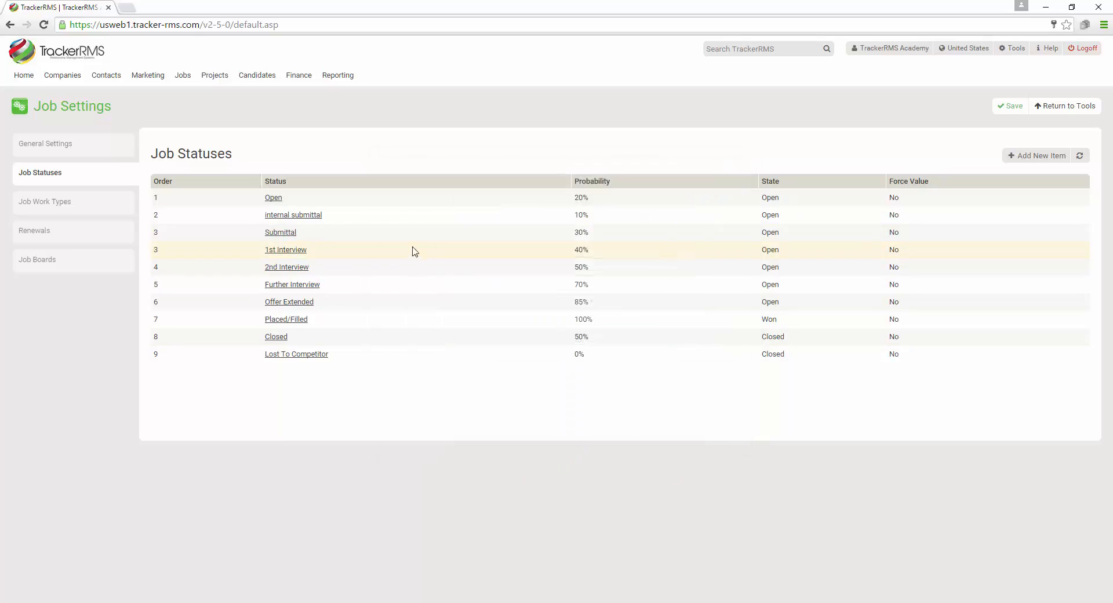
Set the order of the 1st Interview job status to 4 and save it
{"action": "left_click", "coordinate": [283, 252]}
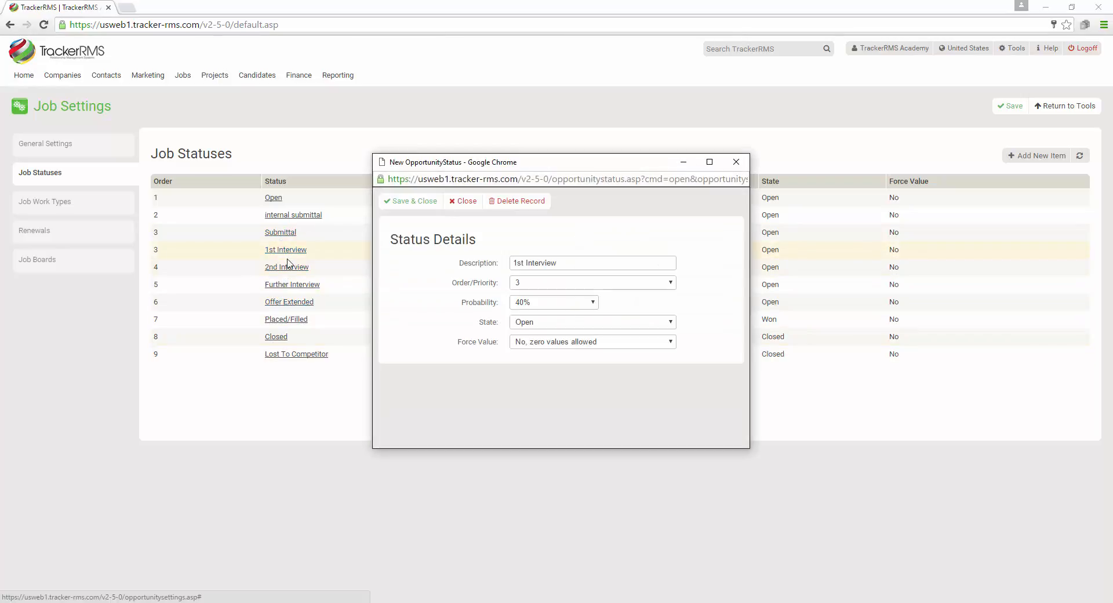
{"action": "left_click", "coordinate": [520, 284]}
{"action": "left_click", "coordinate": [523, 333]}
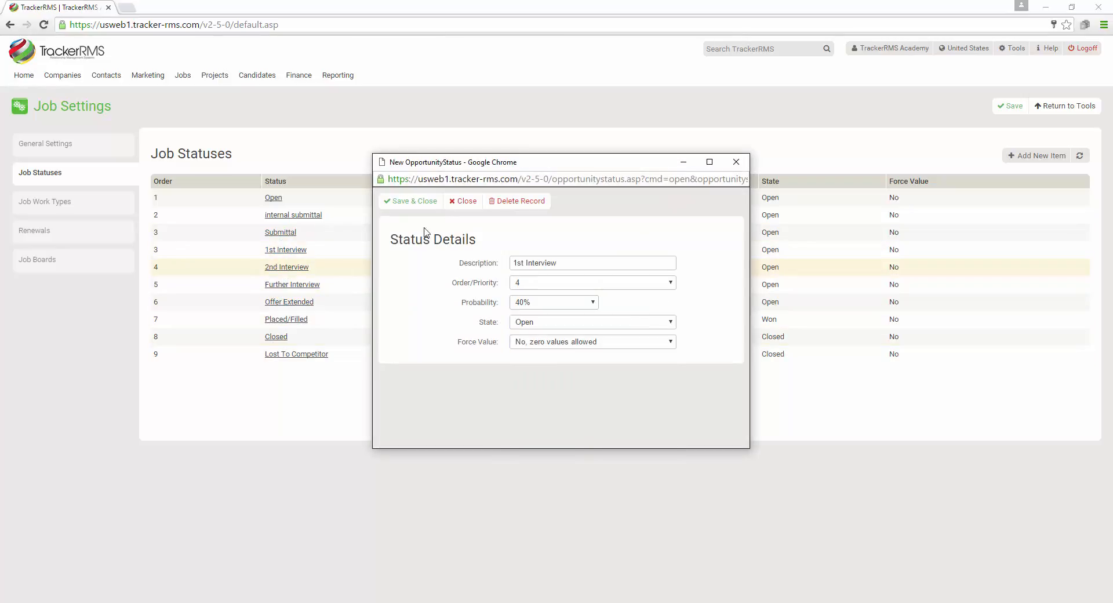
{"action": "left_click", "coordinate": [411, 201]}
Set the order of the 2nd Interview job status to 5 and save it
{"action": "left_click", "coordinate": [288, 251]}
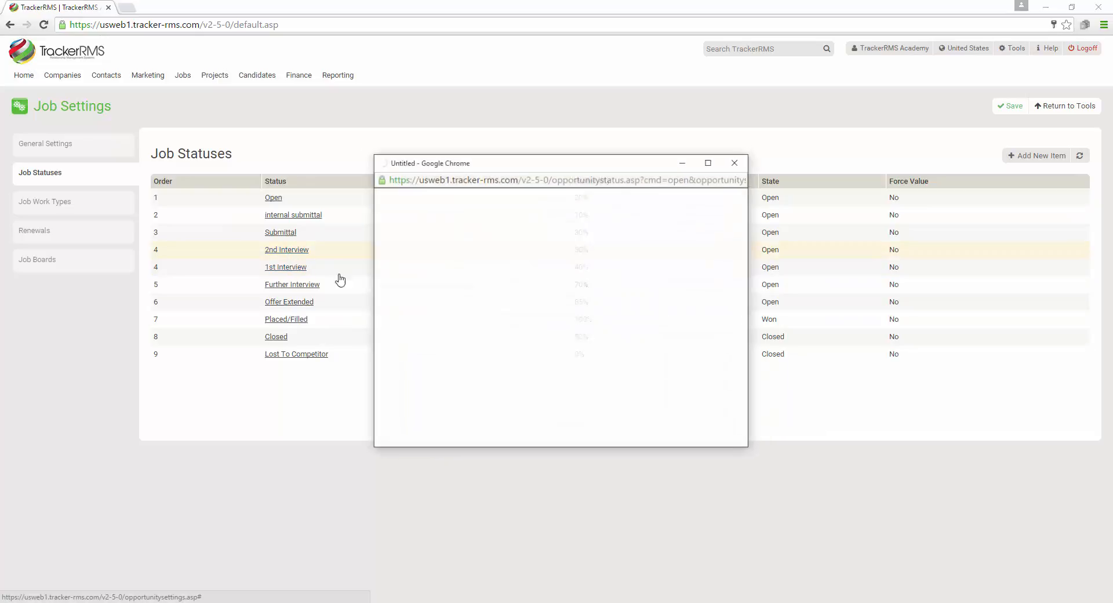
{"action": "left_click", "coordinate": [531, 283]}
{"action": "left_click", "coordinate": [526, 342]}
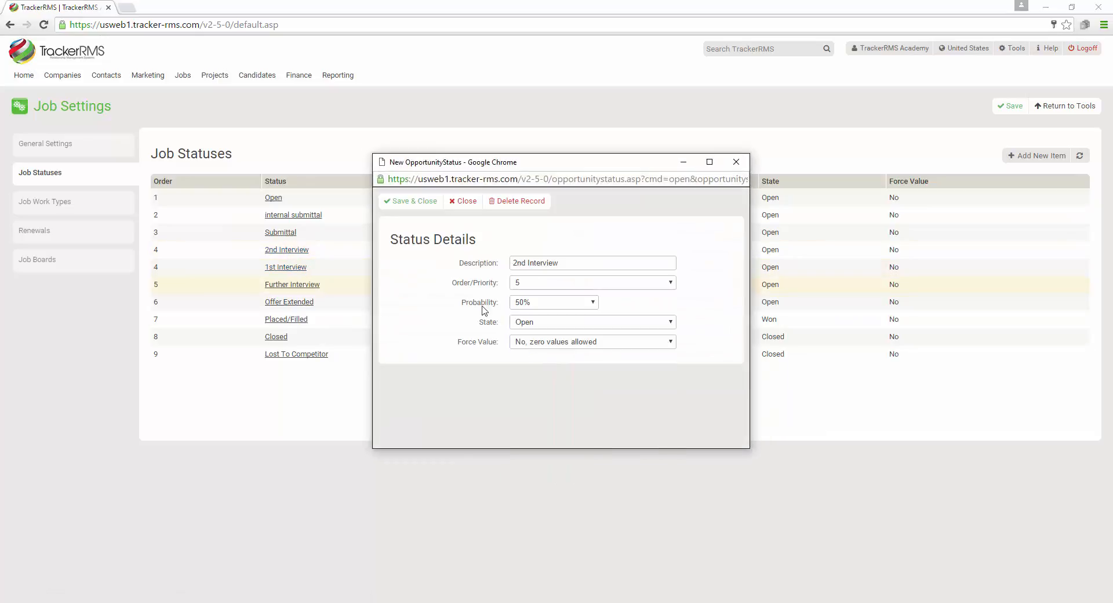
{"action": "left_click", "coordinate": [424, 204]}
Set the order of the Further Interview job status to 6 and save it
{"action": "left_click", "coordinate": [310, 270]}
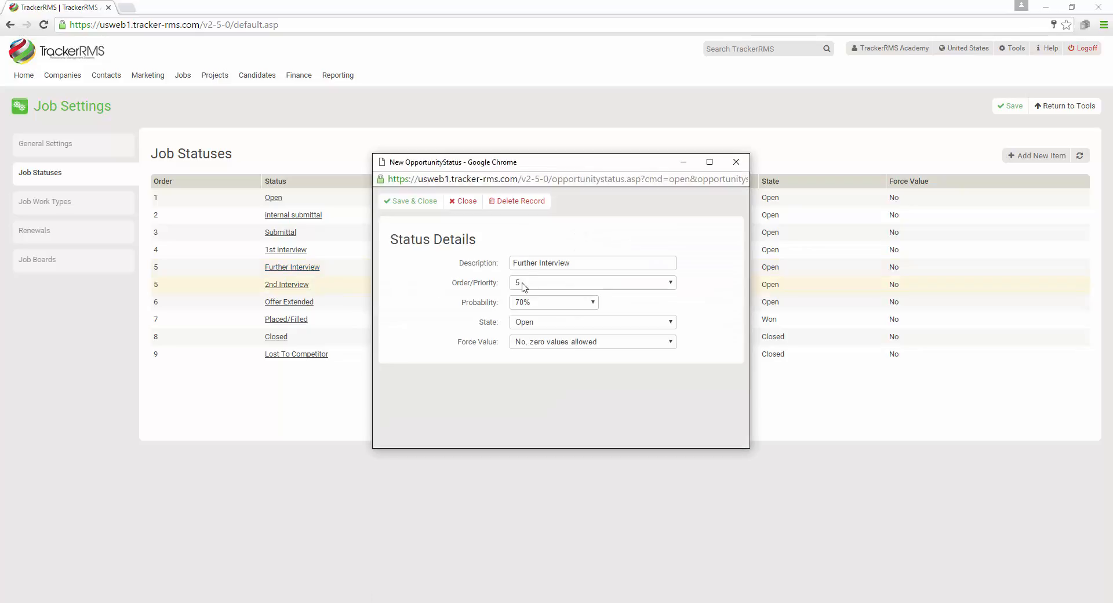
{"action": "left_click", "coordinate": [522, 284]}
{"action": "left_click", "coordinate": [528, 352]}
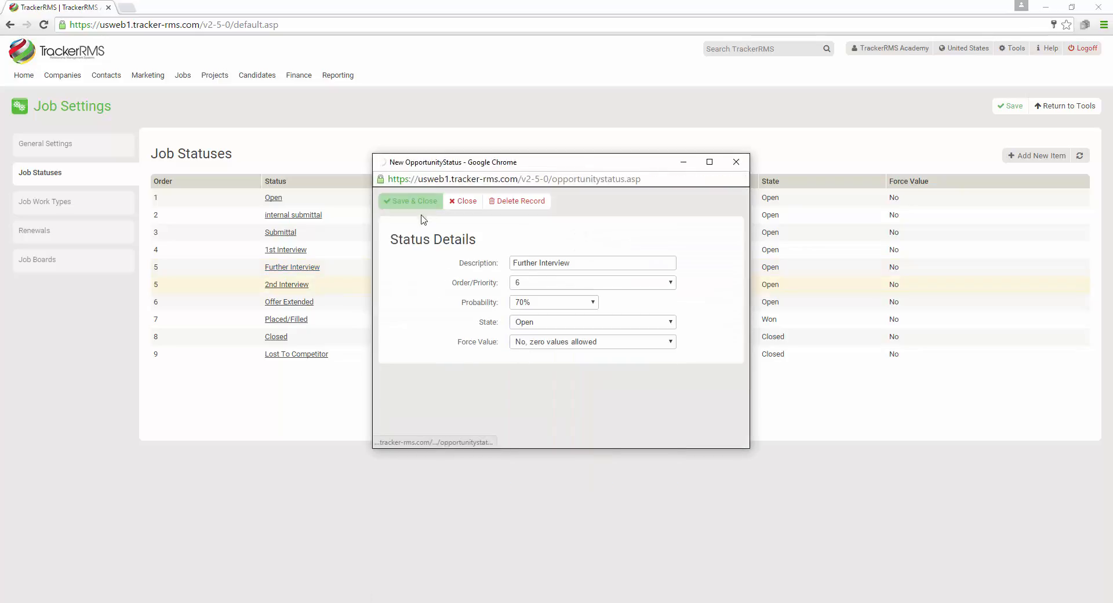
{"action": "left_click", "coordinate": [413, 201]}
Set the order of the Offer Extended job status to 7 and save it
{"action": "left_click", "coordinate": [300, 301]}
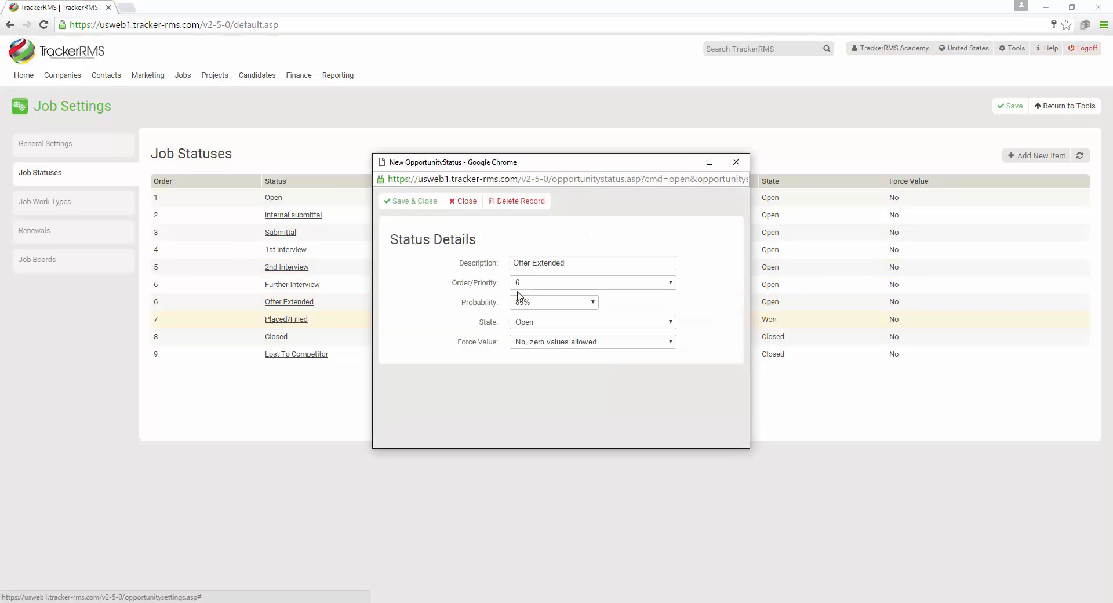
{"action": "left_click", "coordinate": [534, 281]}
{"action": "left_click", "coordinate": [535, 367]}
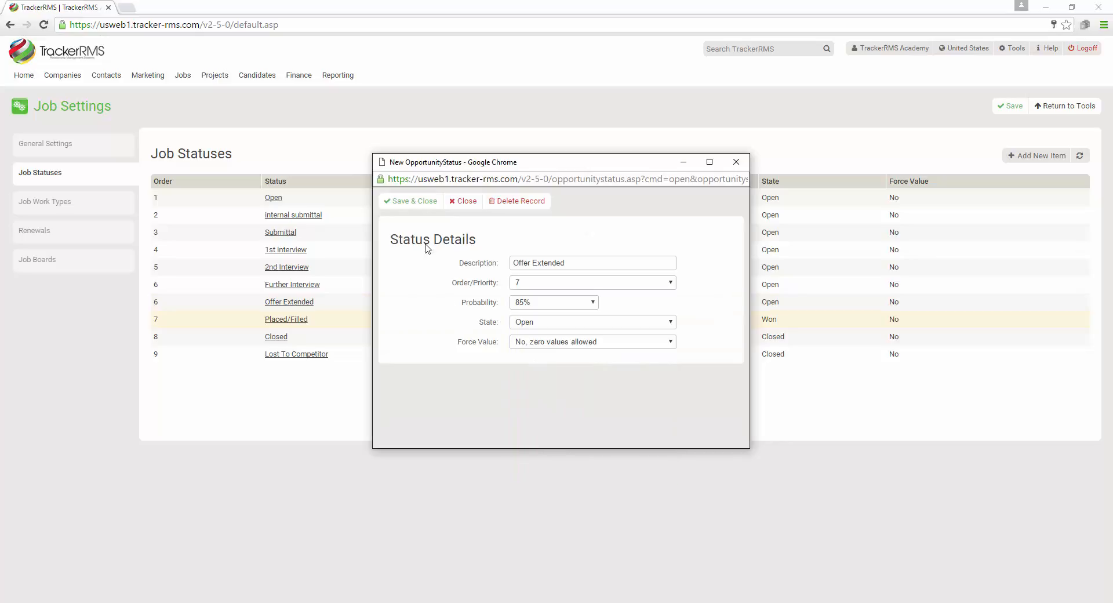
{"action": "left_click", "coordinate": [413, 201]}
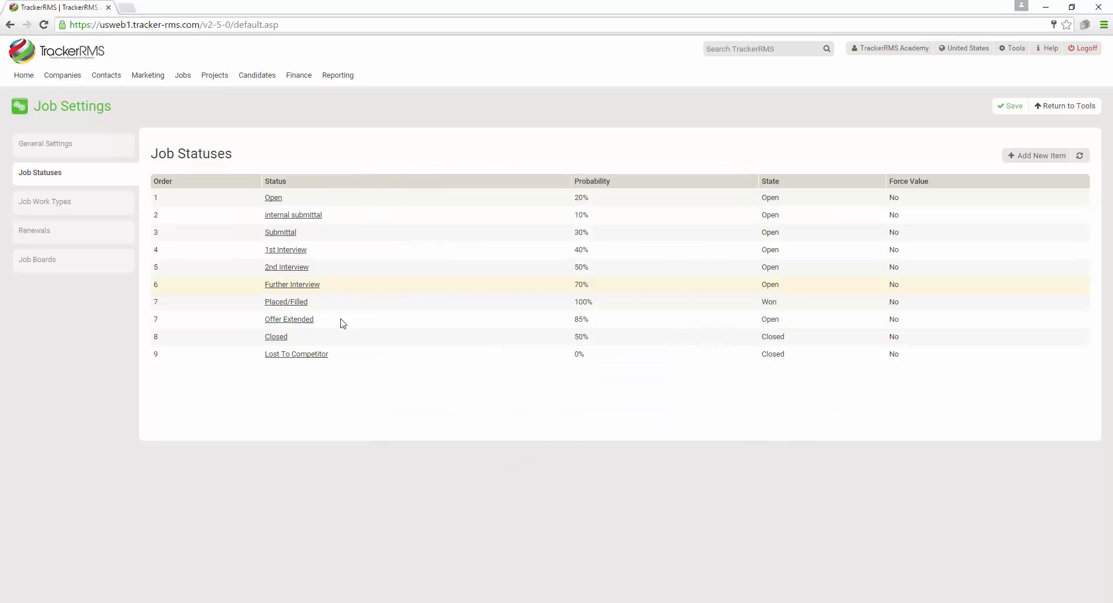
Set the order of the Placed/Filled job status to 8 and save it
{"action": "left_click", "coordinate": [282, 306]}
{"action": "left_click", "coordinate": [566, 283]}
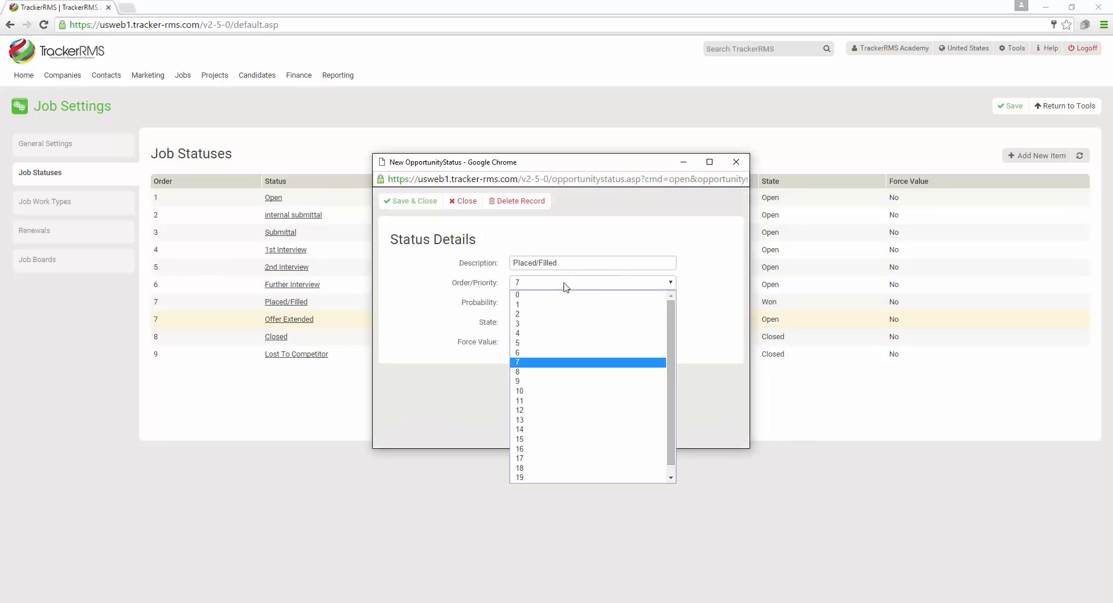
{"action": "left_click", "coordinate": [563, 377]}
{"action": "left_click", "coordinate": [413, 202]}
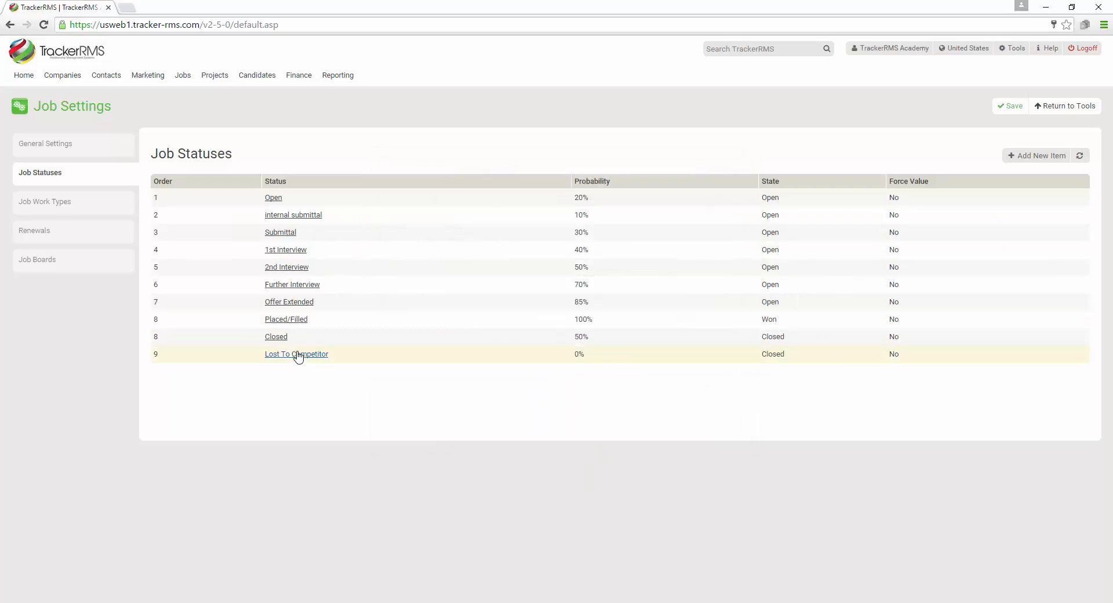
Set the order of the Closed job status to 9 and save it
{"action": "left_click", "coordinate": [288, 319]}
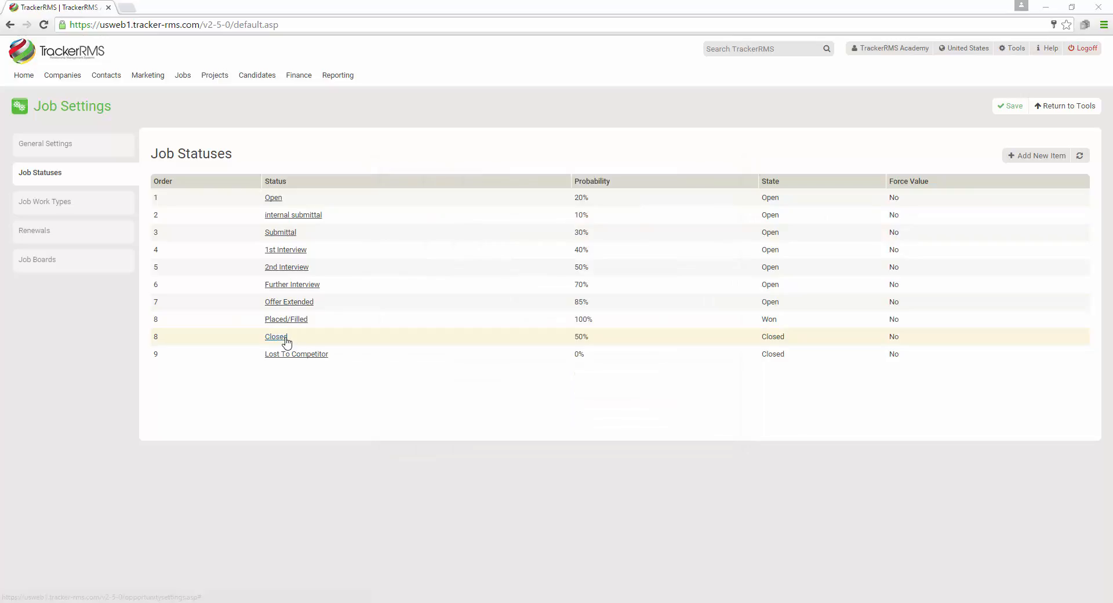
{"action": "left_click", "coordinate": [285, 337]}
{"action": "left_click", "coordinate": [624, 282]}
{"action": "left_click", "coordinate": [567, 380]}
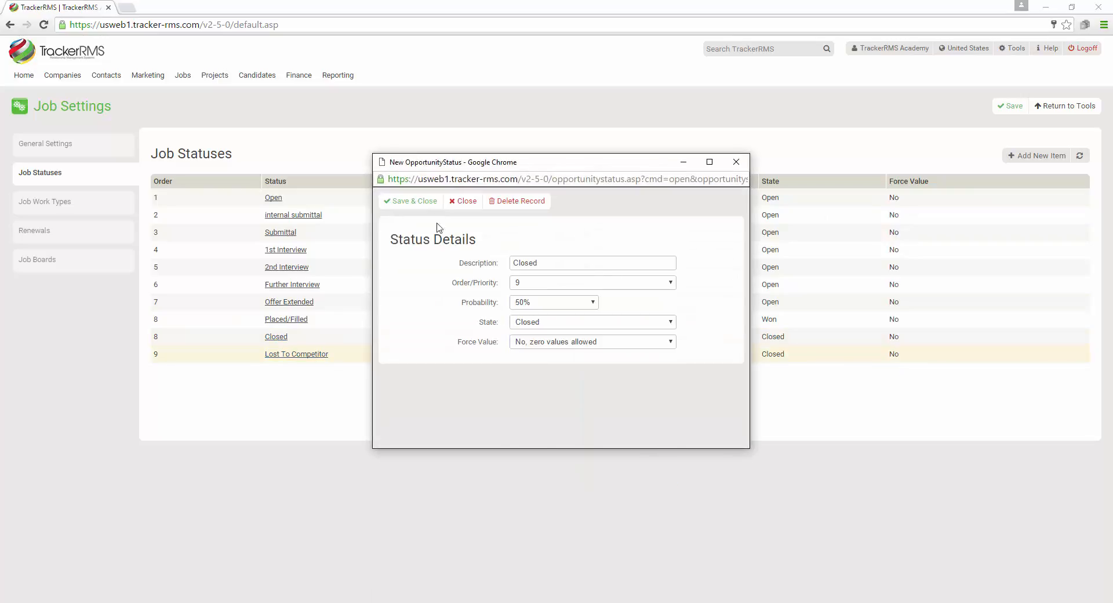
{"action": "left_click", "coordinate": [410, 201]}
Set the order of the Lost To Competitor job status to 10, then save the status and the job settings
{"action": "left_click", "coordinate": [312, 355]}
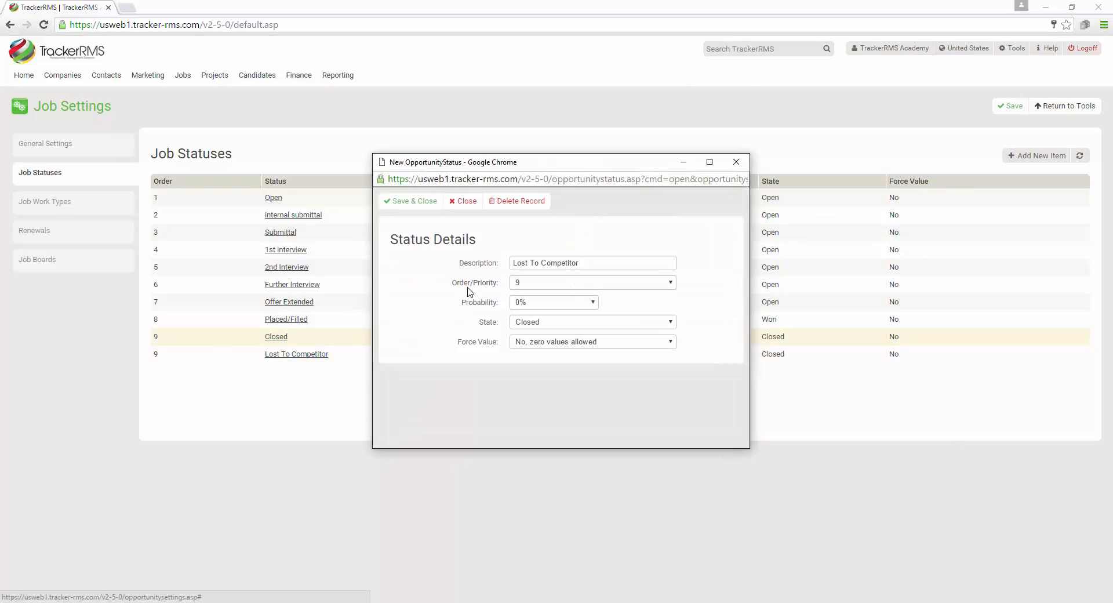
{"action": "left_click", "coordinate": [539, 285]}
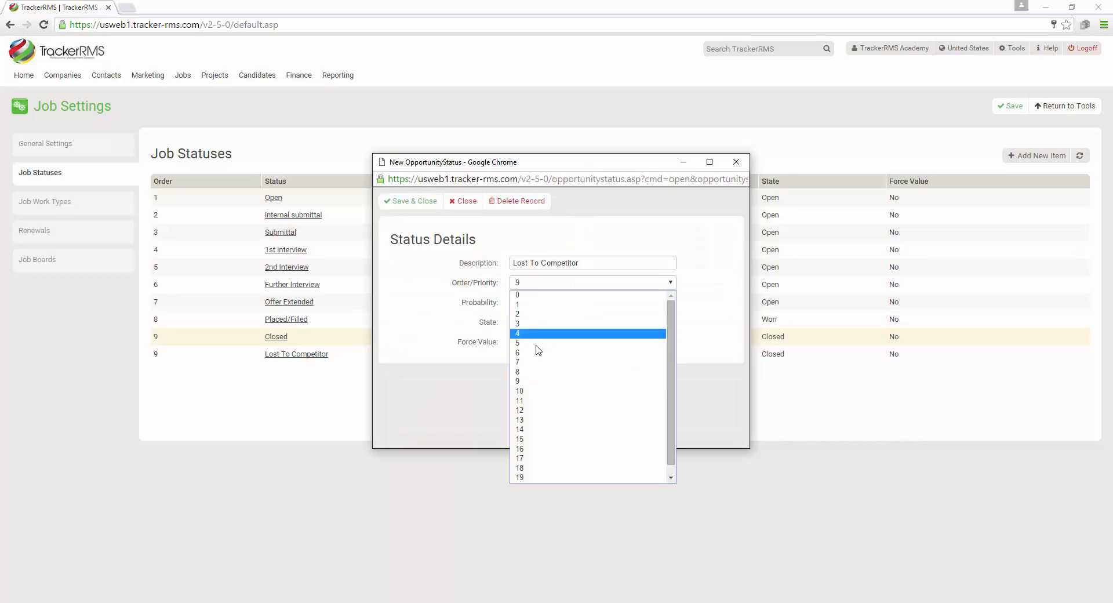
{"action": "left_click", "coordinate": [531, 387]}
{"action": "left_click", "coordinate": [416, 204]}
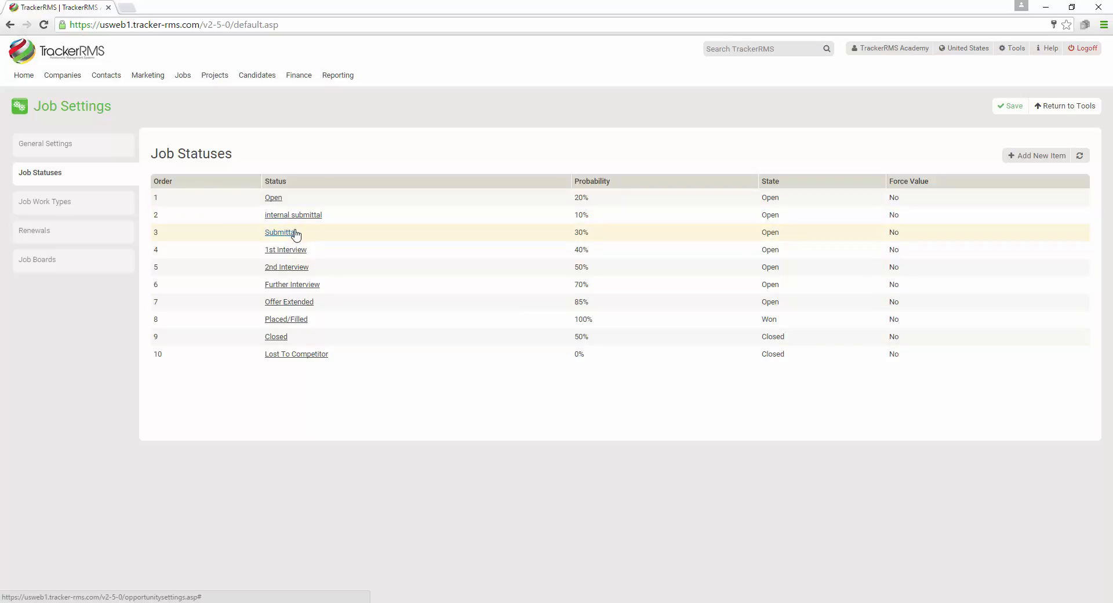
{"action": "left_click", "coordinate": [1009, 105]}
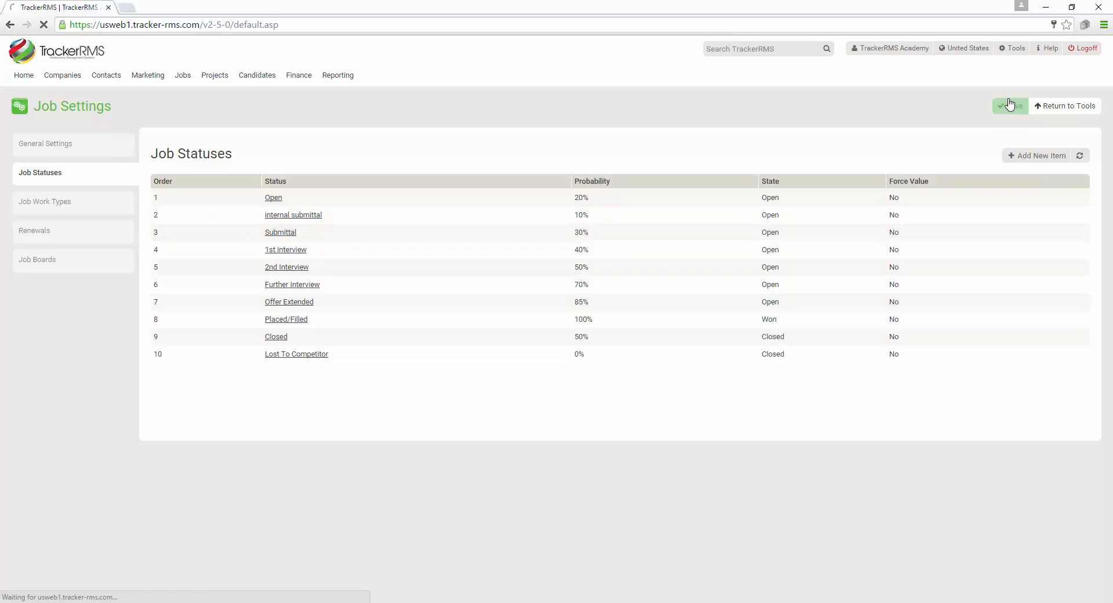
Review which job statuses can be linked to the First Interview placement record status in the candidate settings, leaving it as it is
{"action": "left_click", "coordinate": [1016, 50]}
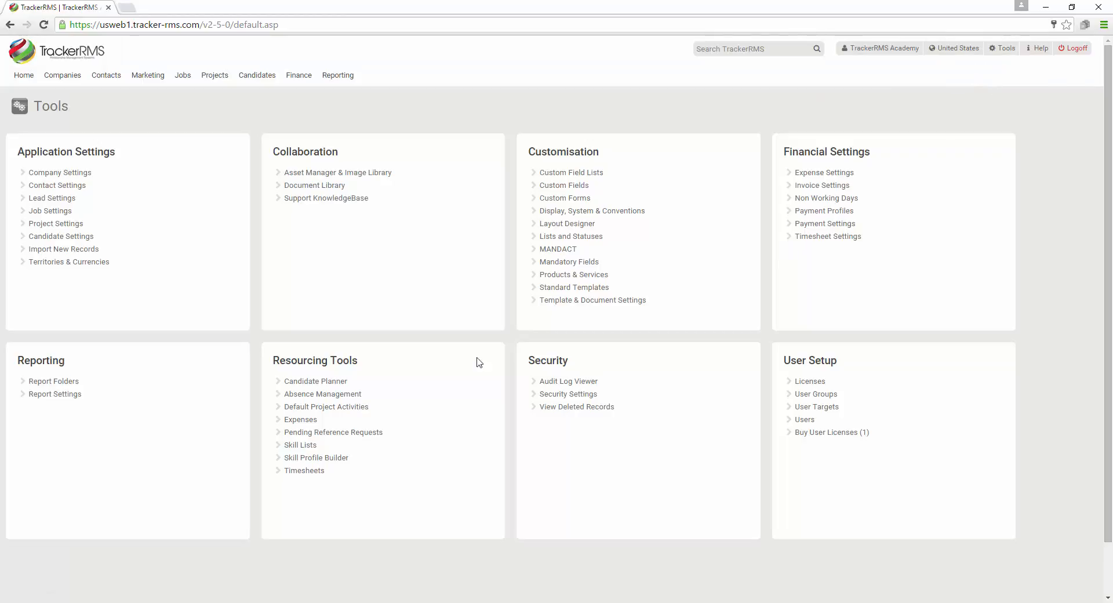
{"action": "left_click", "coordinate": [68, 238]}
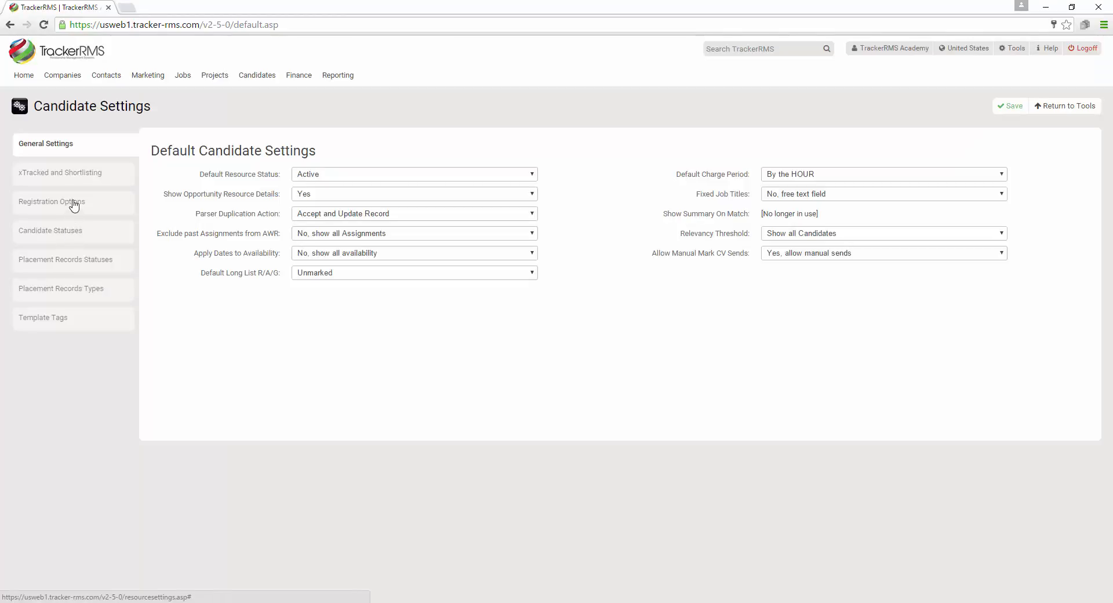
{"action": "left_click", "coordinate": [73, 260]}
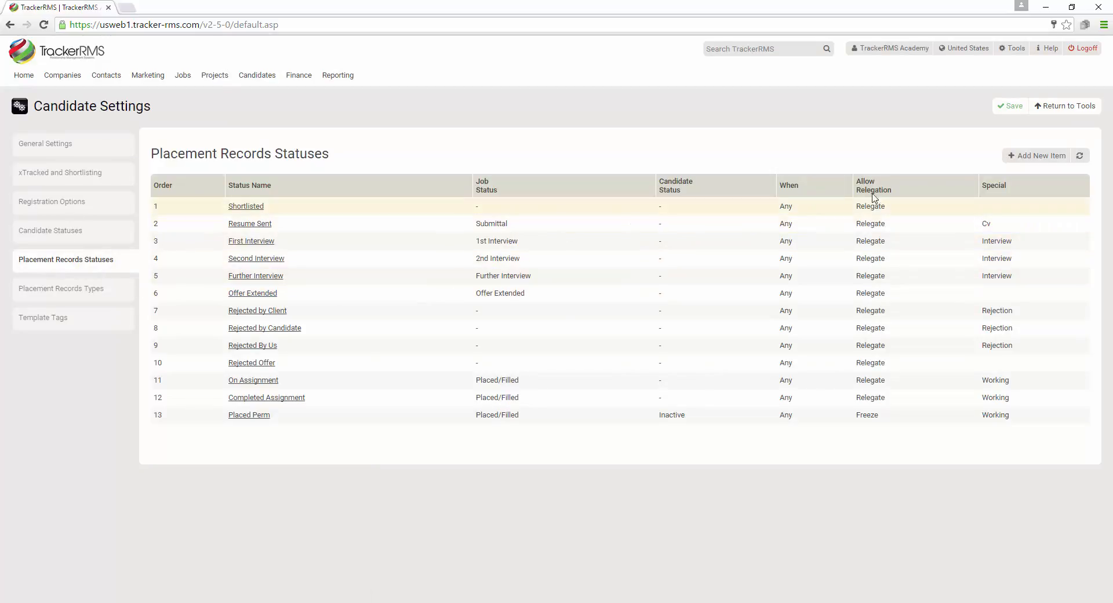
{"action": "left_click", "coordinate": [1078, 155]}
{"action": "double_click", "coordinate": [499, 465]}
{"action": "left_click", "coordinate": [239, 152]}
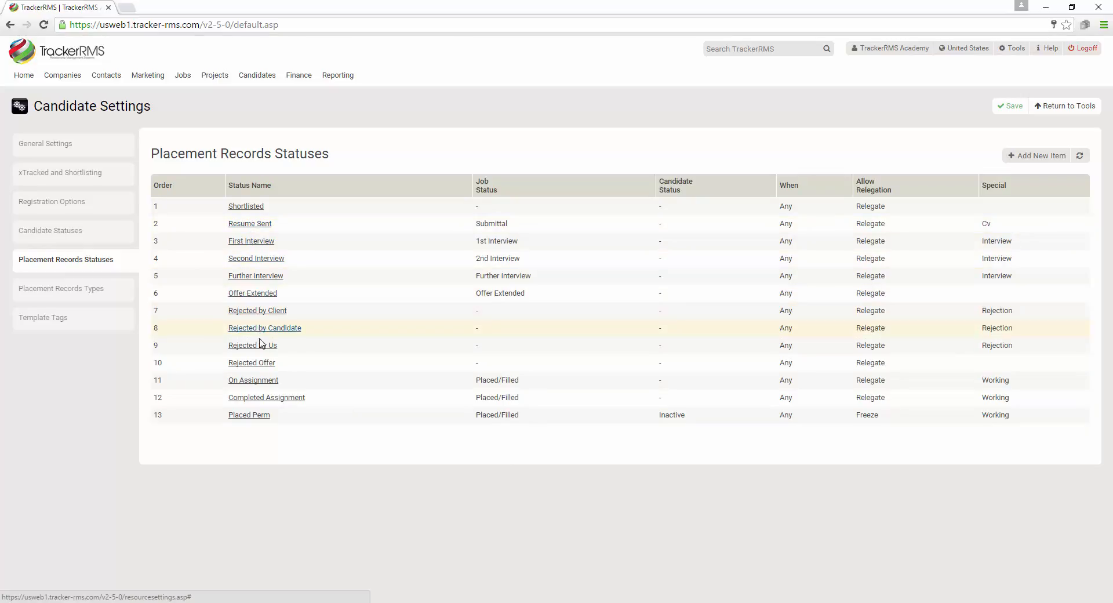
{"action": "left_click", "coordinate": [251, 241]}
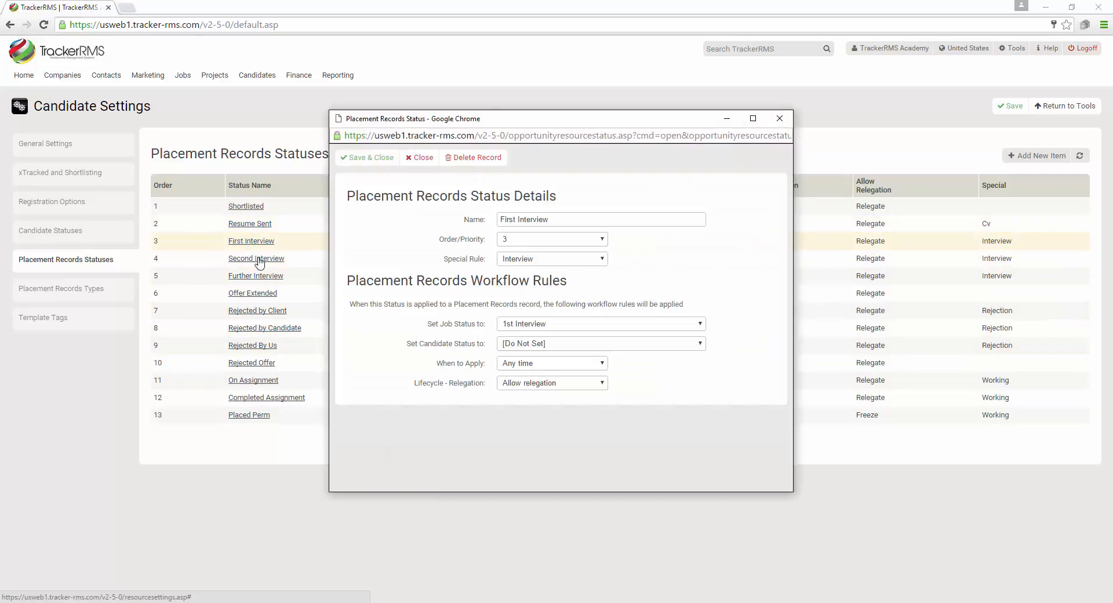
{"action": "left_click", "coordinate": [570, 325]}
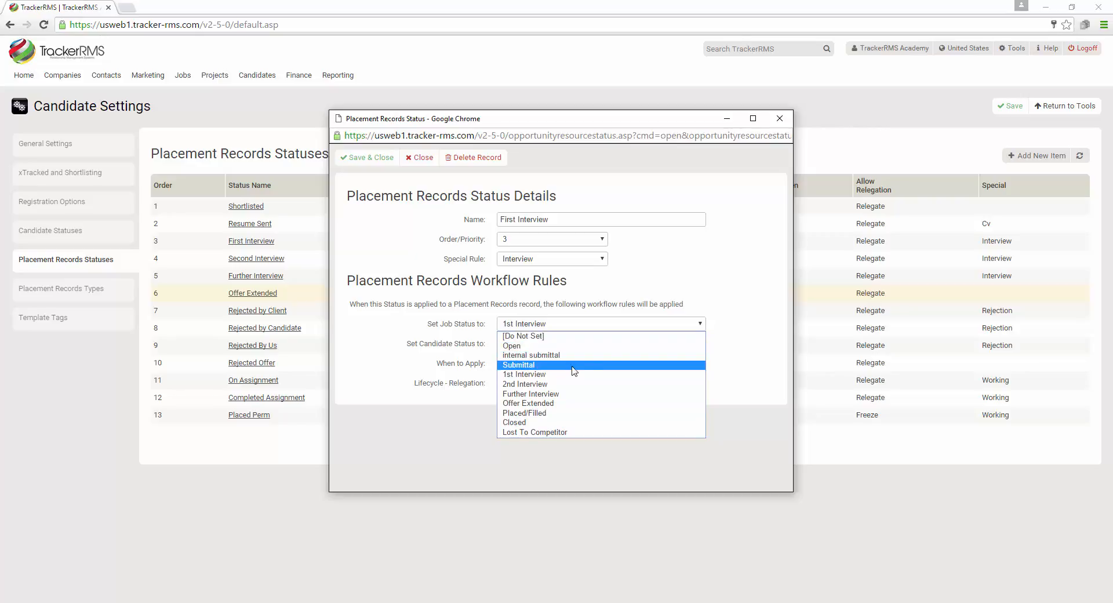
{"action": "left_click", "coordinate": [779, 118]}
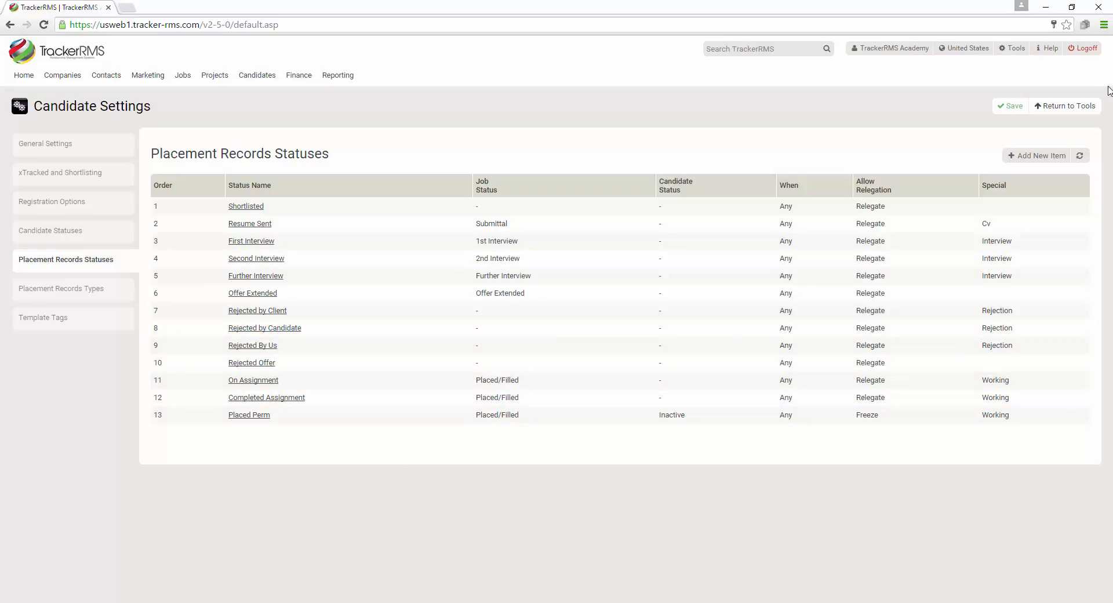
Delete the Dead status from the lead statuses in the lead settings
{"action": "left_click", "coordinate": [1016, 50]}
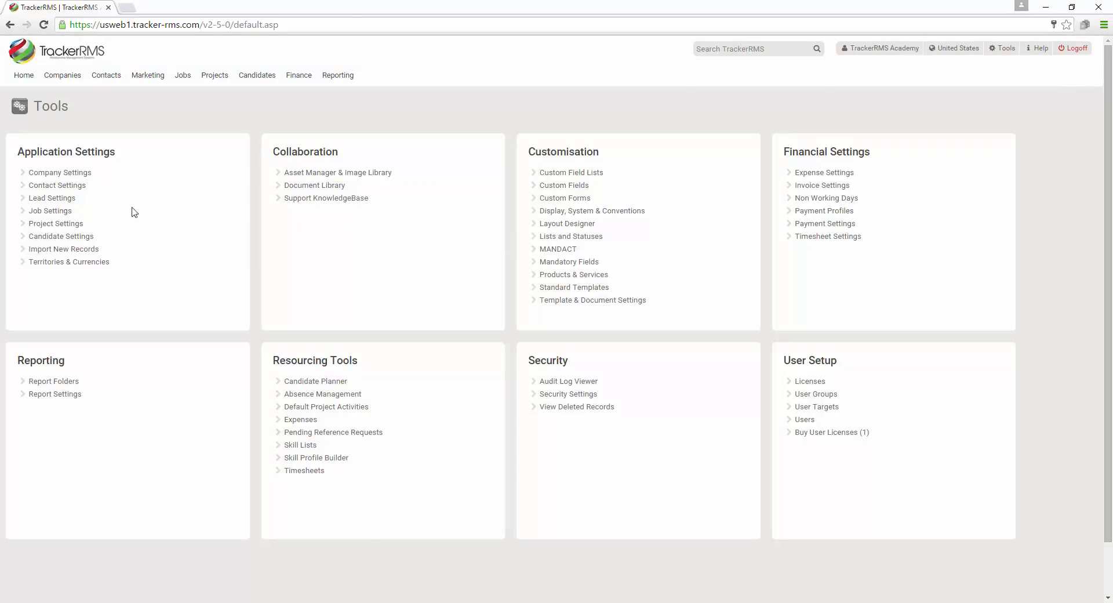
{"action": "left_click", "coordinate": [61, 199]}
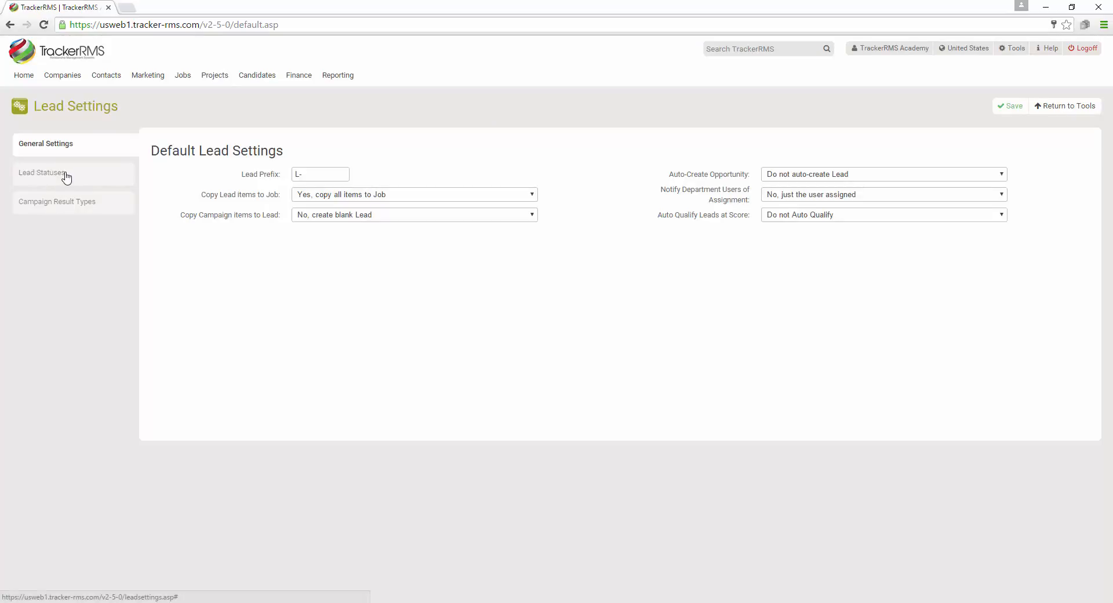
{"action": "left_click", "coordinate": [67, 176]}
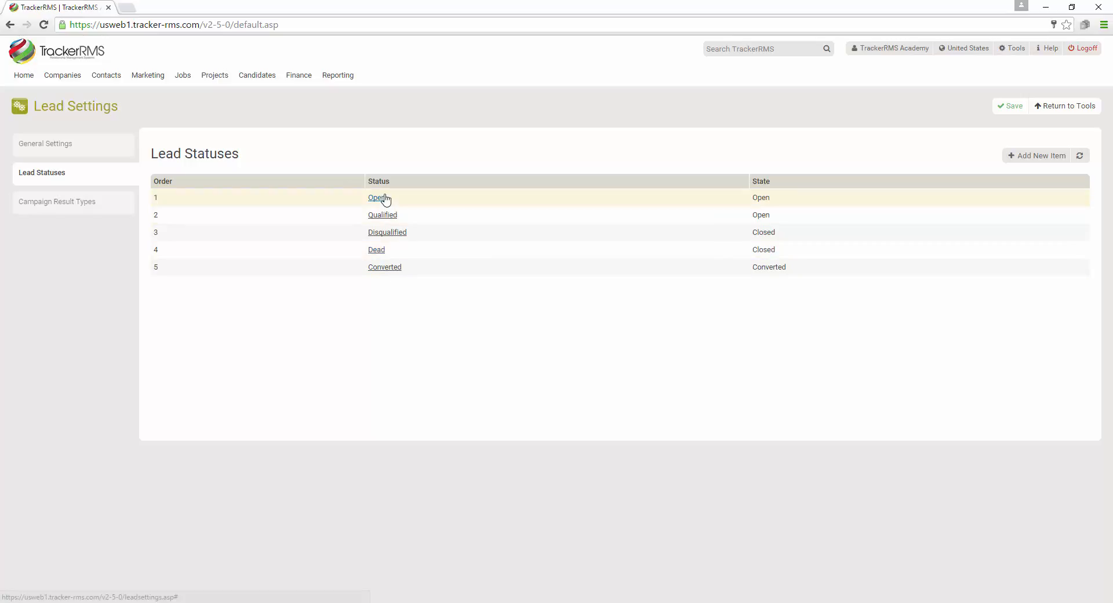
{"action": "left_click", "coordinate": [378, 250]}
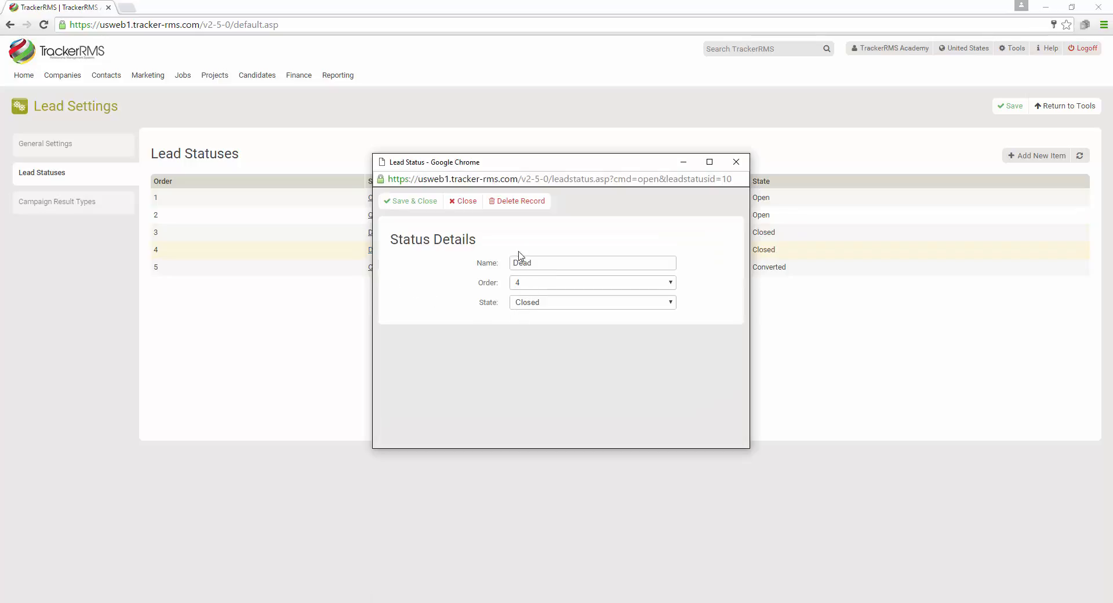
{"action": "left_click", "coordinate": [502, 202]}
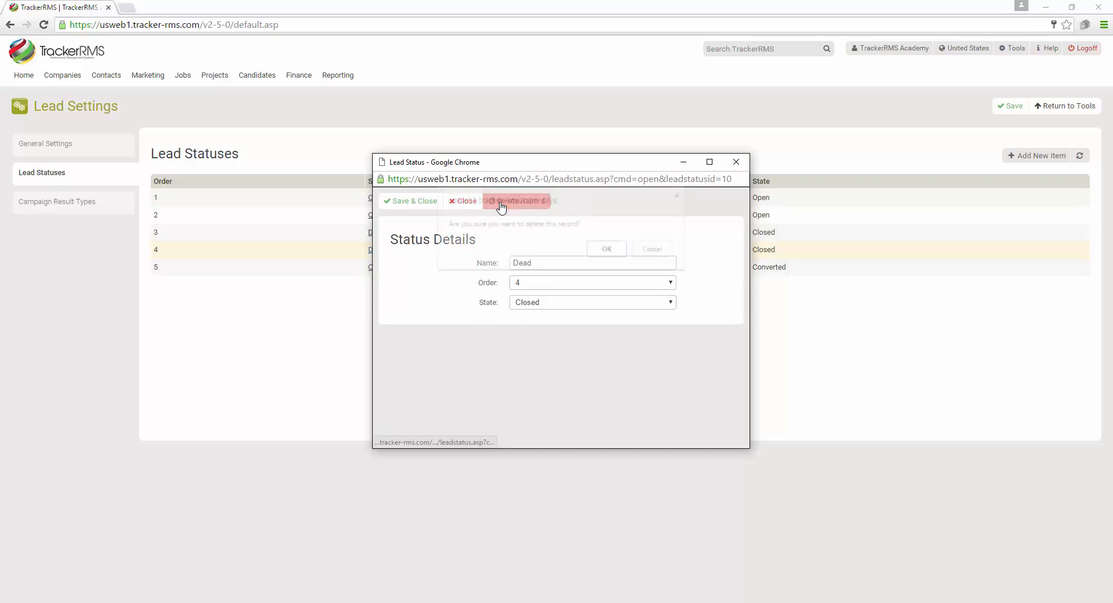
{"action": "left_click", "coordinate": [607, 246]}
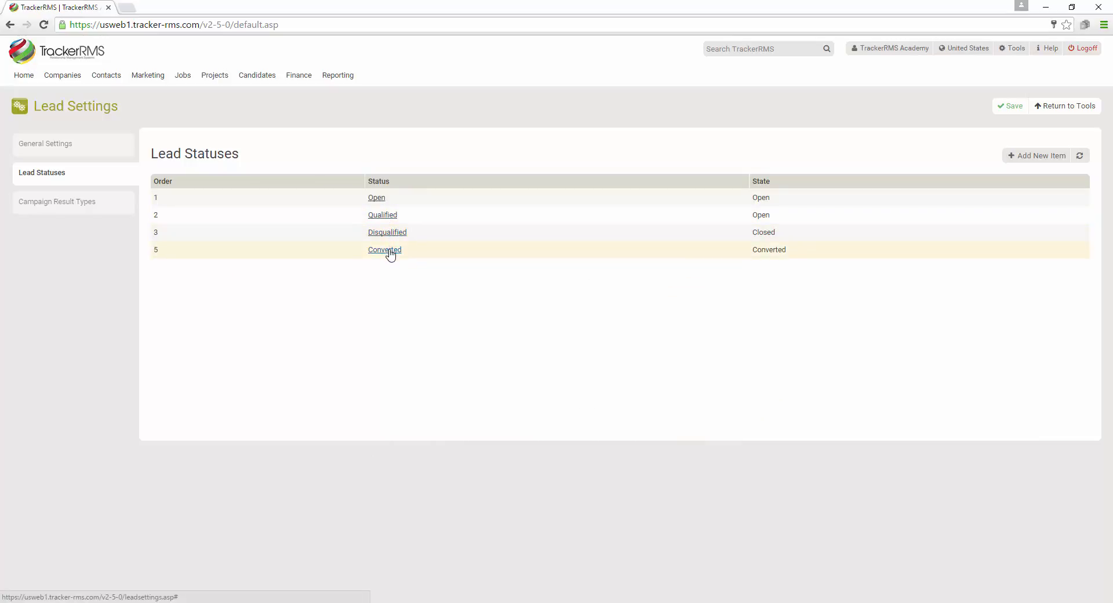
Rename the Open lead status as New and save it
{"action": "left_click", "coordinate": [377, 199]}
{"action": "left_click_drag", "start_coordinate": [544, 258], "coordinate": [443, 264]}
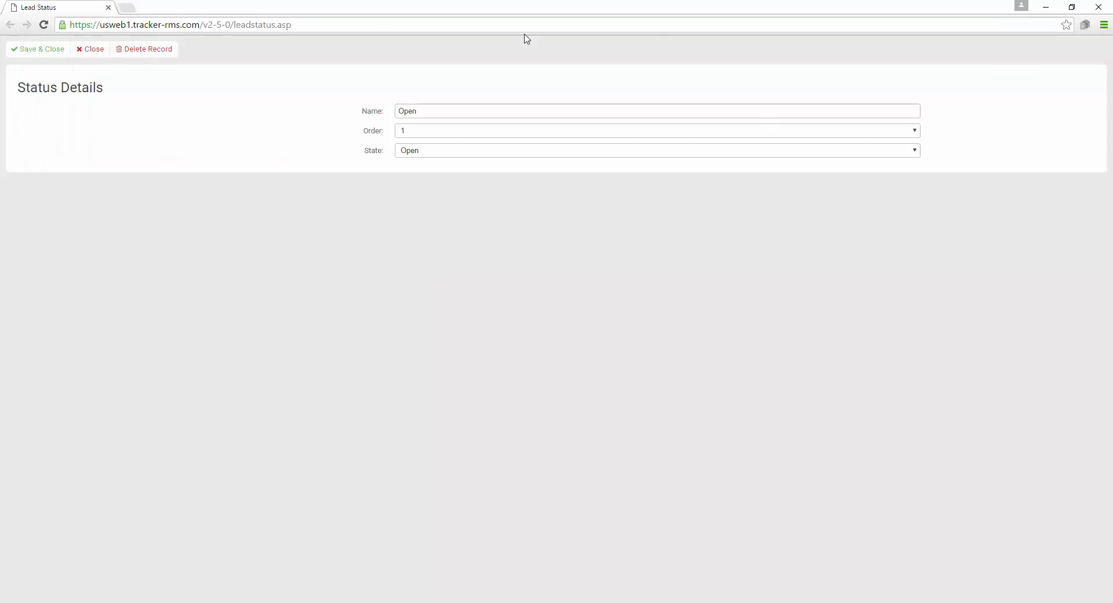
{"action": "left_click", "coordinate": [1072, 6]}
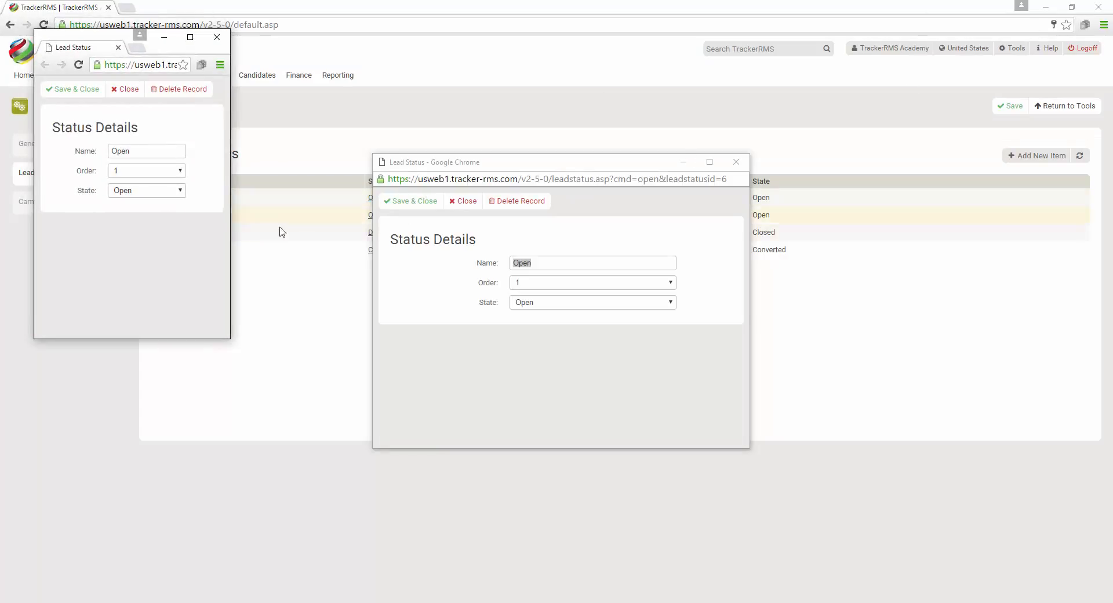
{"action": "left_click", "coordinate": [217, 37]}
{"action": "left_click", "coordinate": [458, 322]}
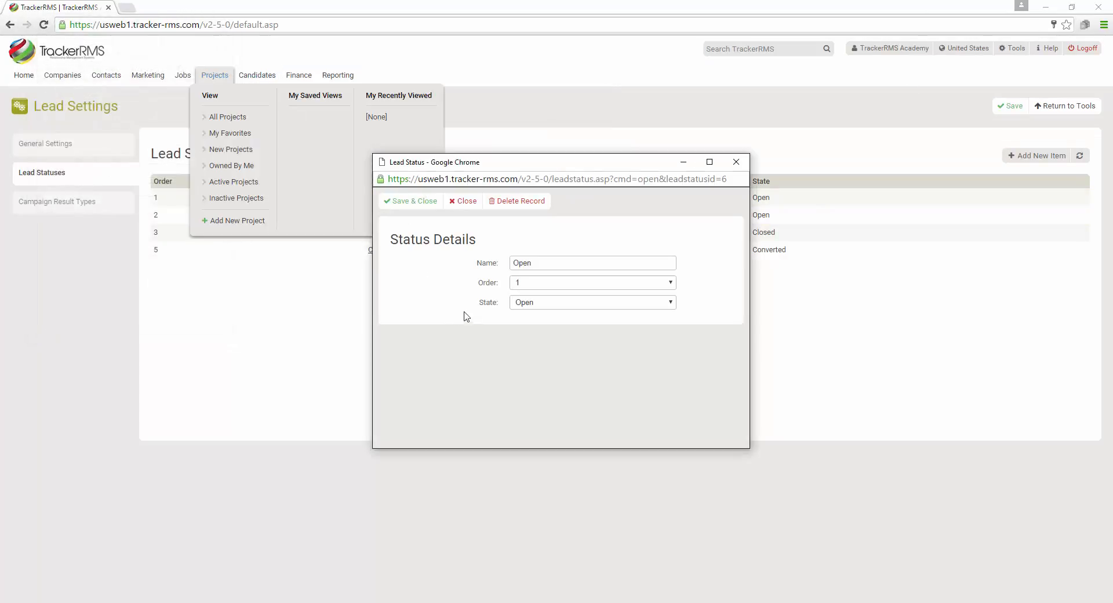
{"action": "left_click_drag", "start_coordinate": [550, 259], "coordinate": [423, 254]}
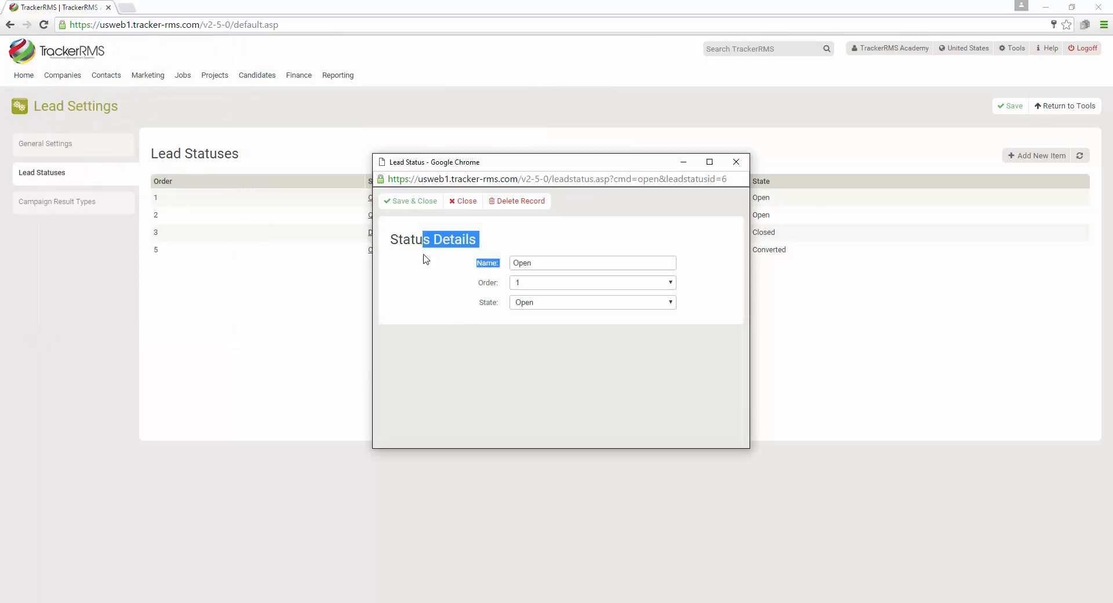
{"action": "left_click", "coordinate": [555, 264]}
{"action": "left_click_drag", "start_coordinate": [554, 264], "coordinate": [442, 276]}
{"action": "type", "text": "New"}
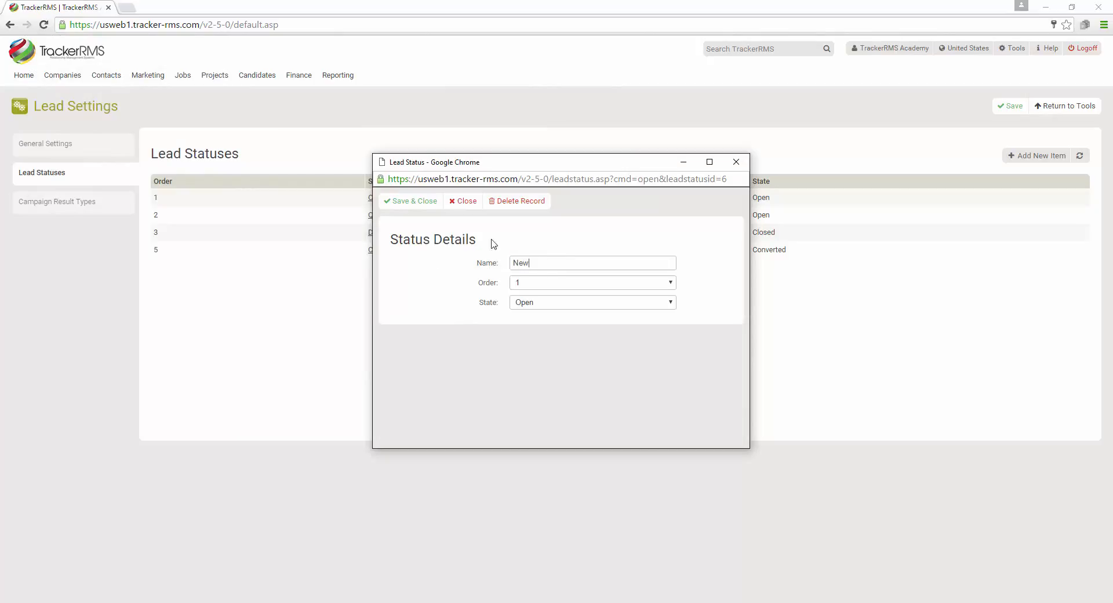
{"action": "left_click", "coordinate": [397, 203]}
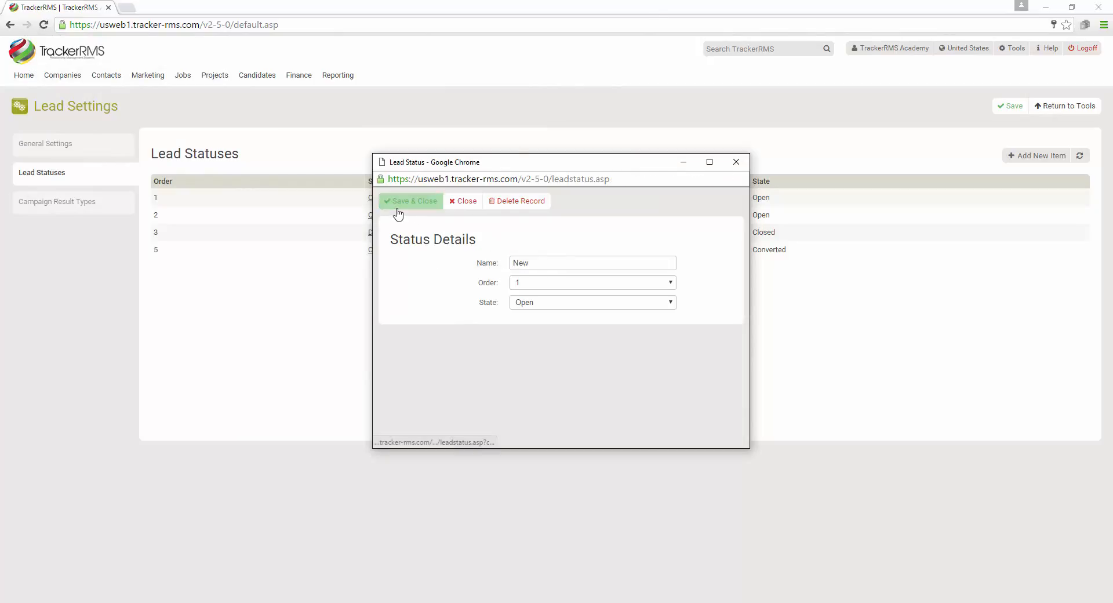